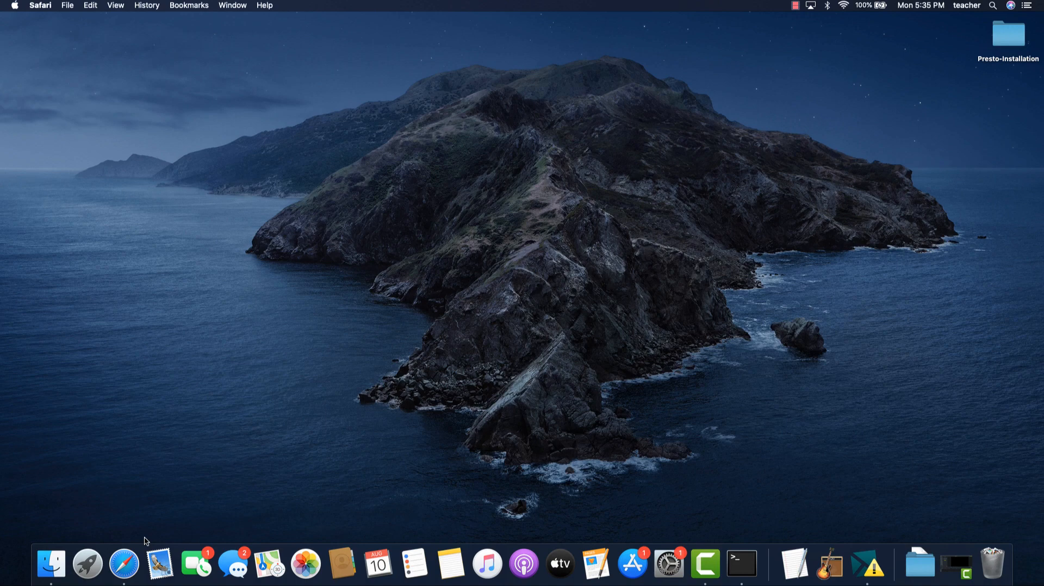
left_click(125, 563)
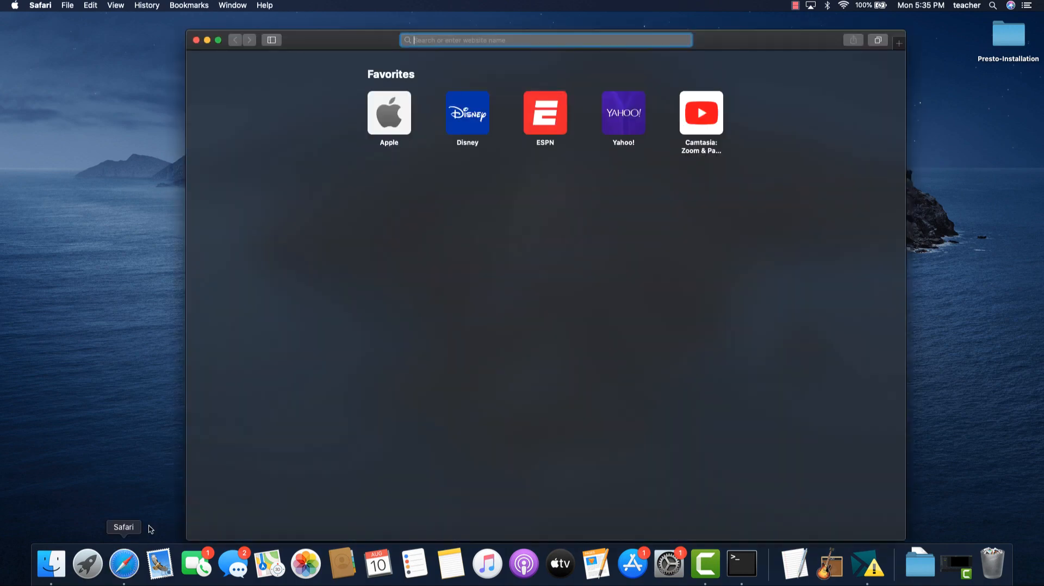
left_click(218, 39)
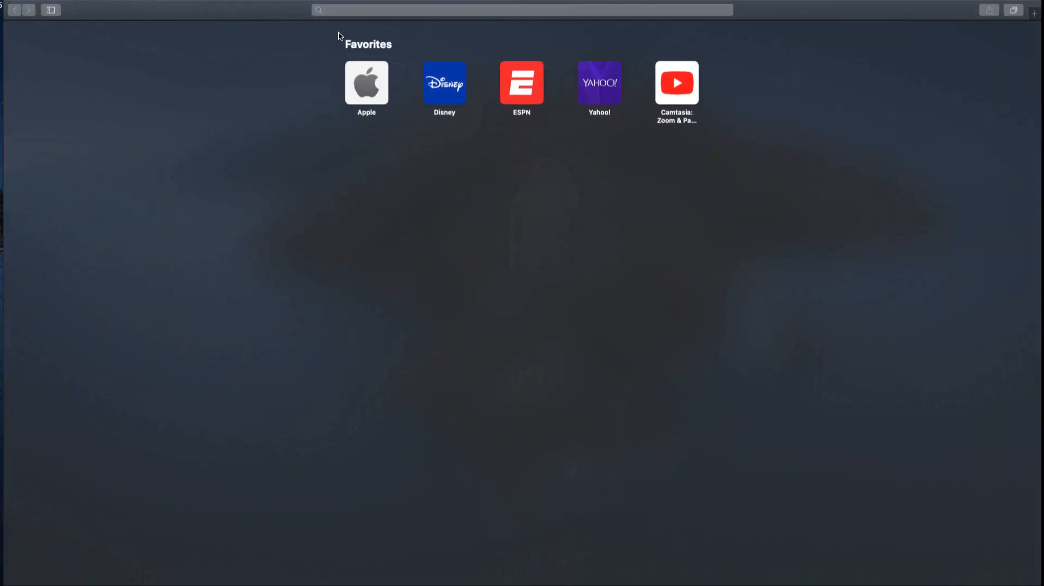
type("www")
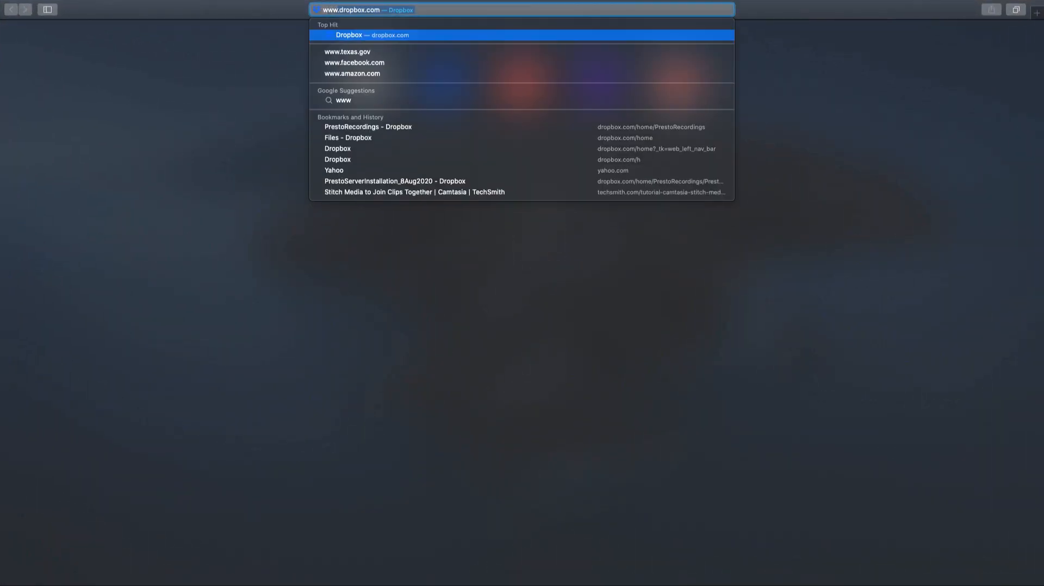
type(".r-pro")
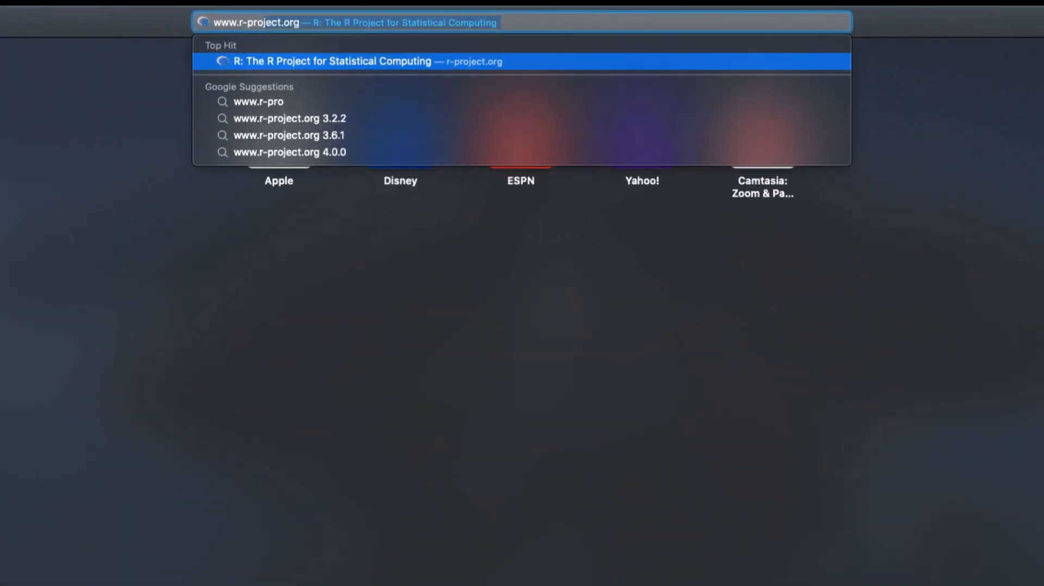
type("ject.org")
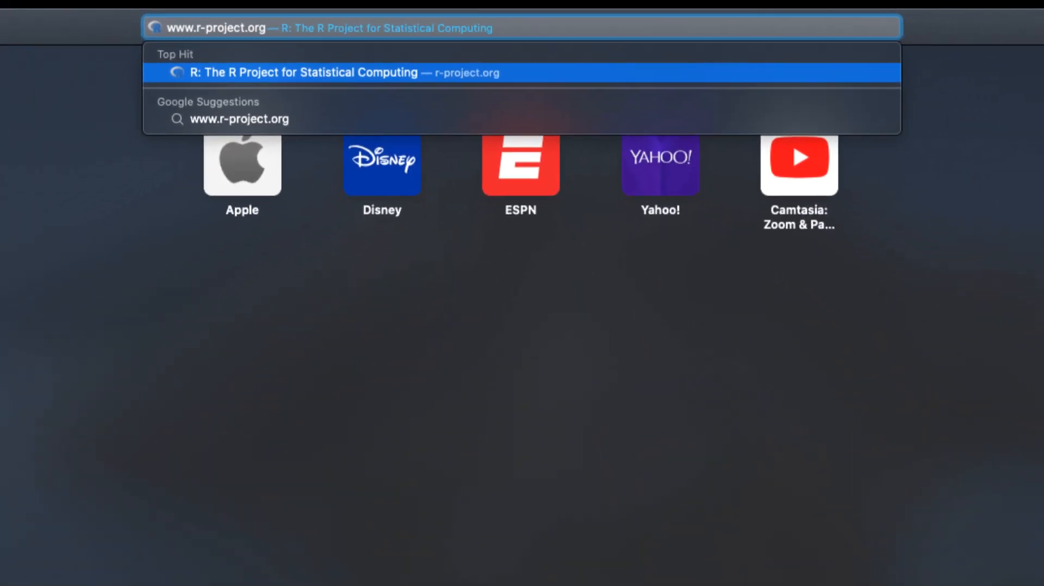
key("Return")
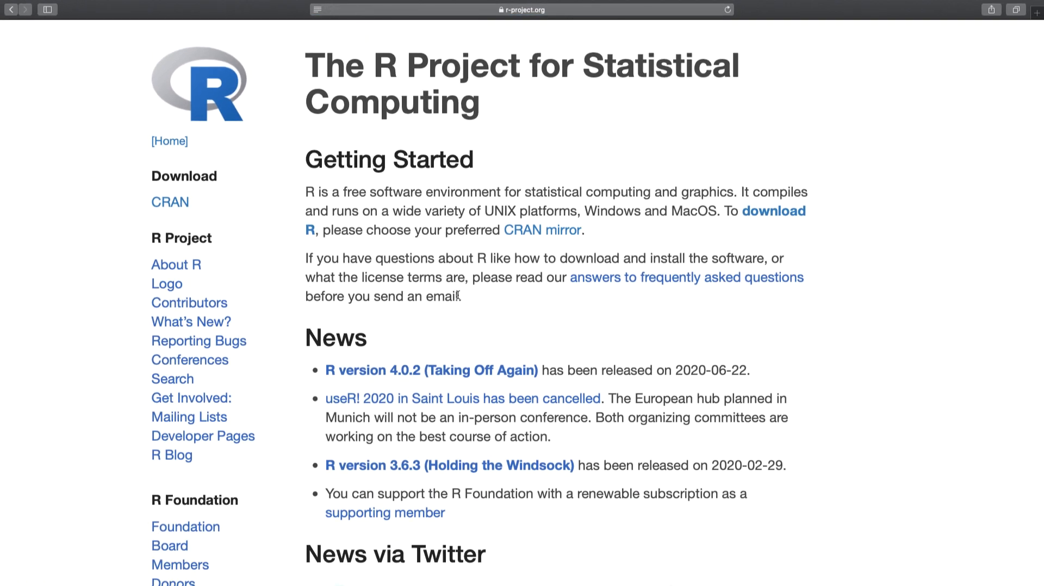
scroll(458, 295, "down", 1)
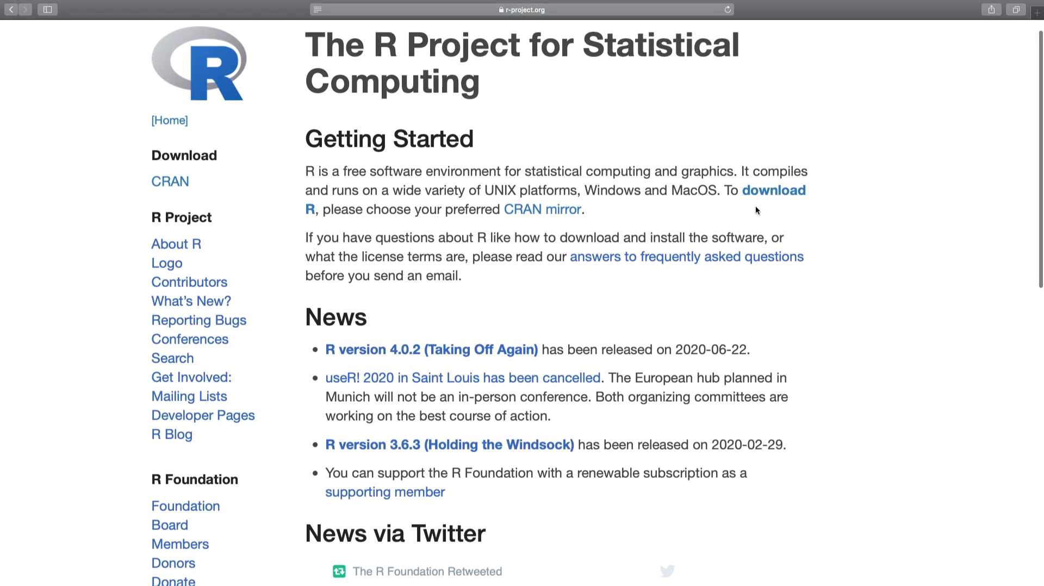
left_click(761, 191)
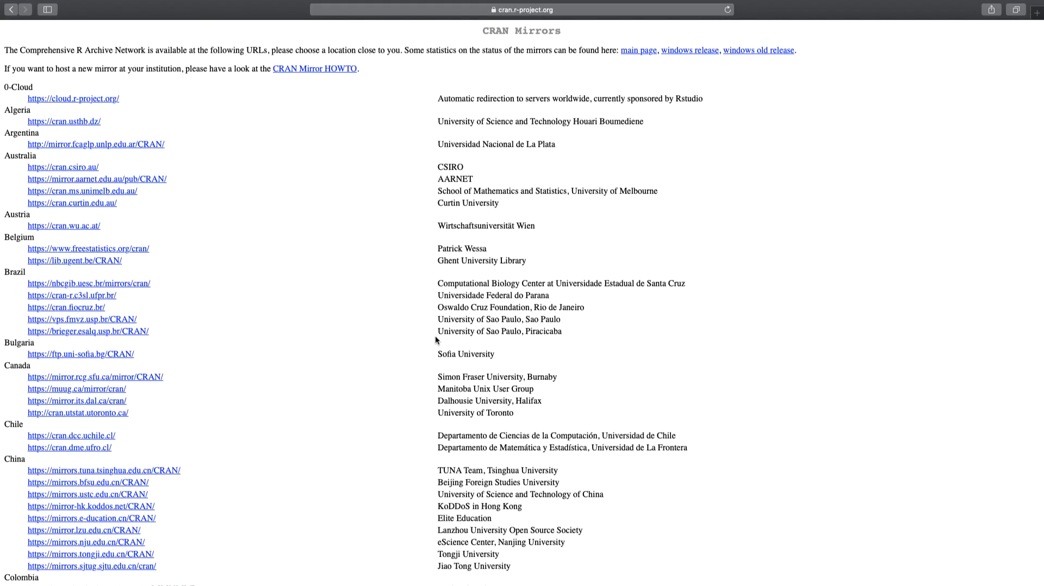
key("super+equal")
key("super+equal")
key("super+equal")
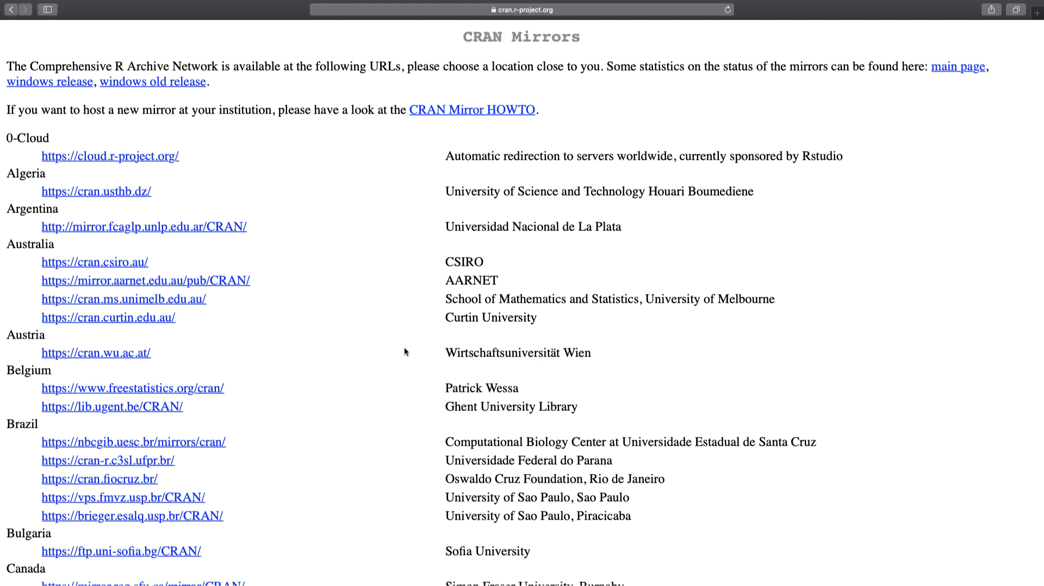
scroll(403, 352, "down", 5)
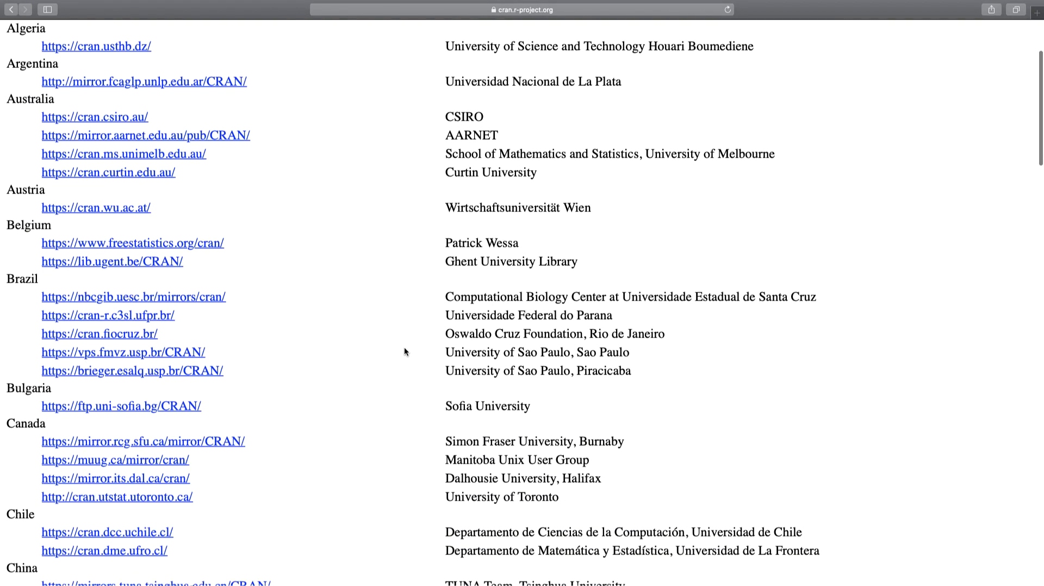
key("super+equal")
scroll(404, 351, "down", 12)
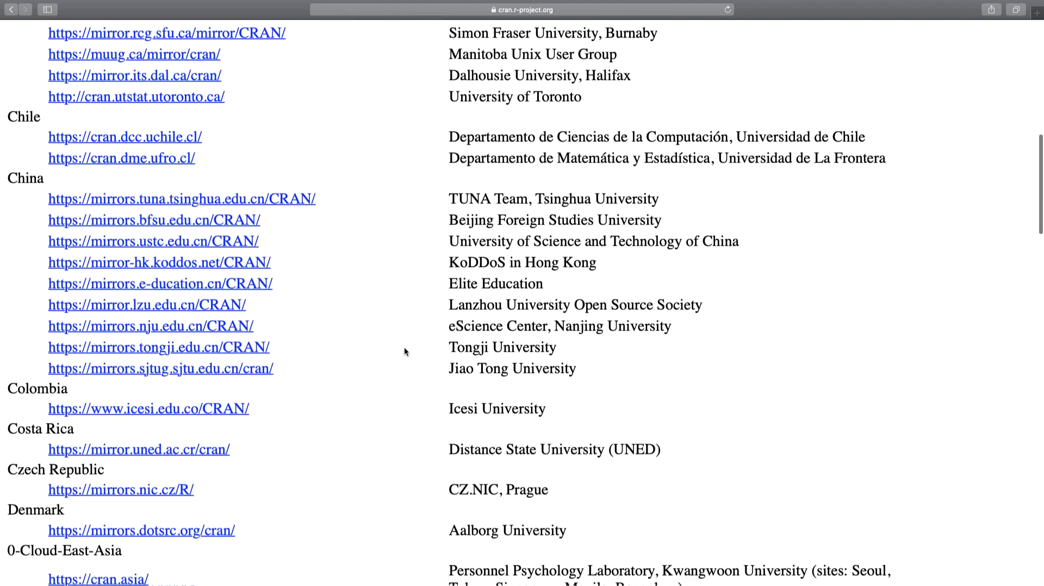
scroll(404, 350, "down", 15)
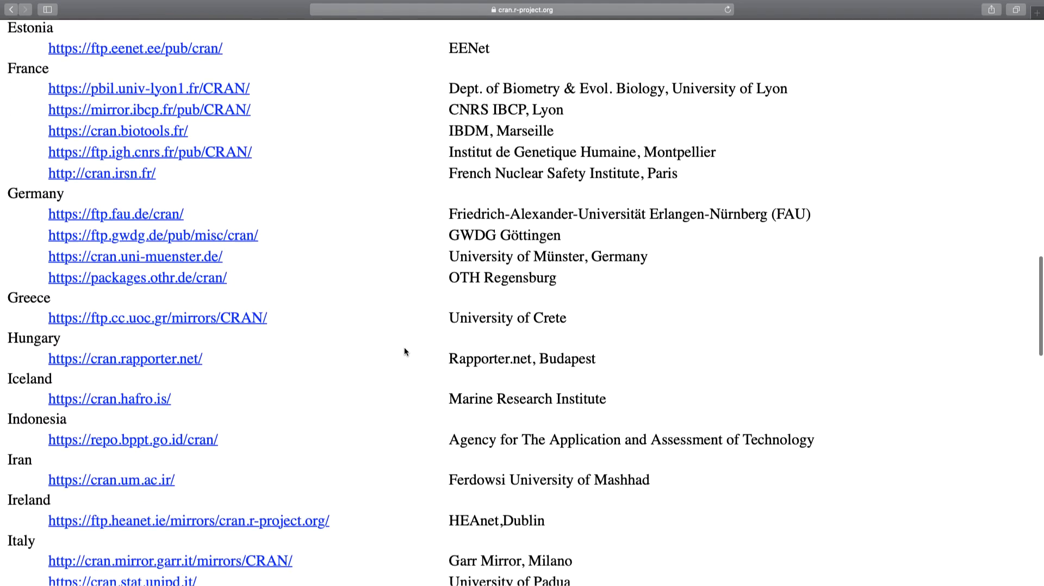
scroll(404, 351, "down", 20)
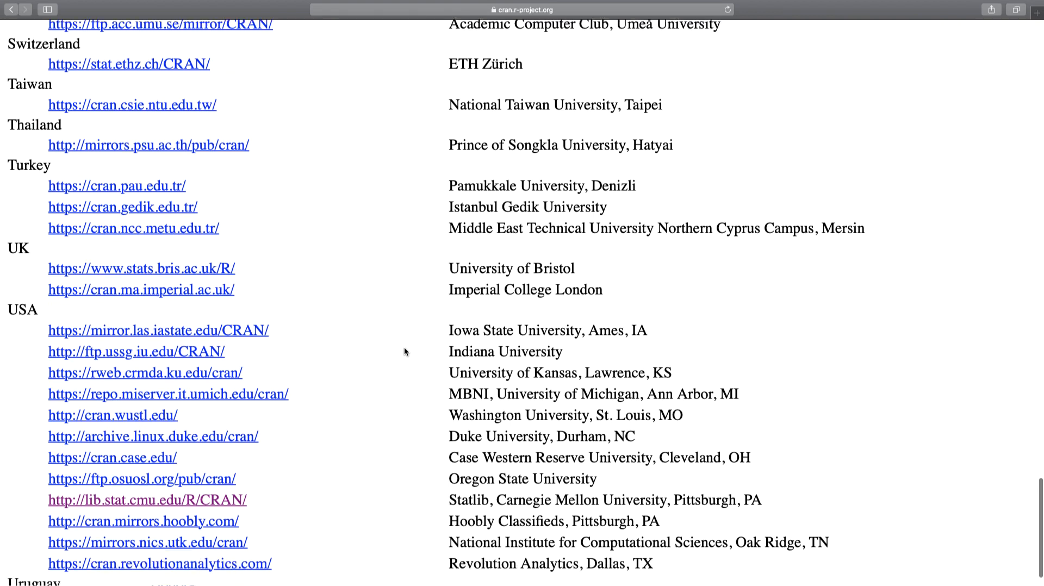
left_click(239, 471)
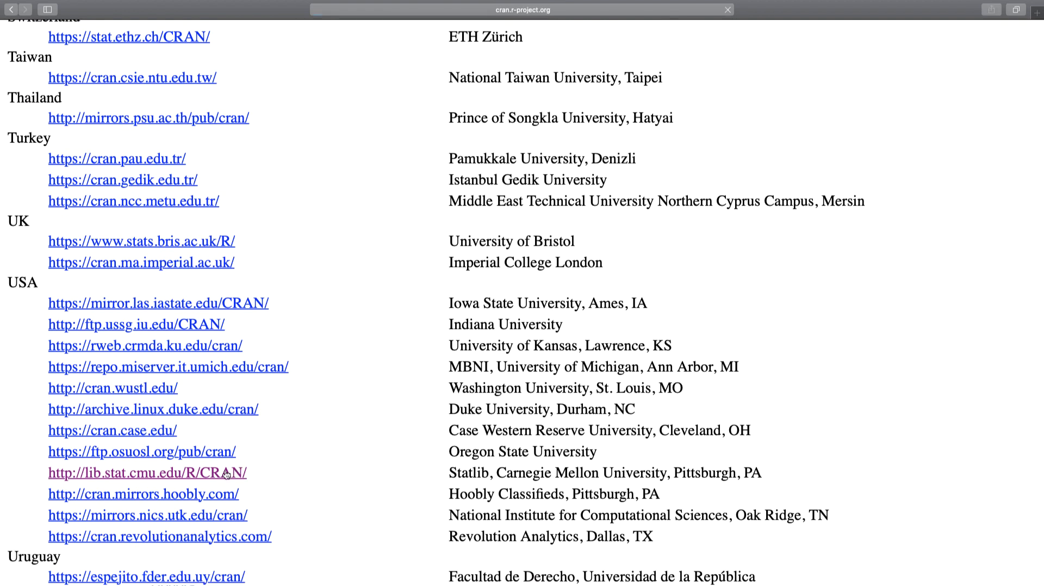
Step: Download R-4.0.2.pkg from the R for (Mac) OS X page, allowing downloads from lib.stat.cmu.edu
key("super+plus")
key("super+plus")
key("super+plus")
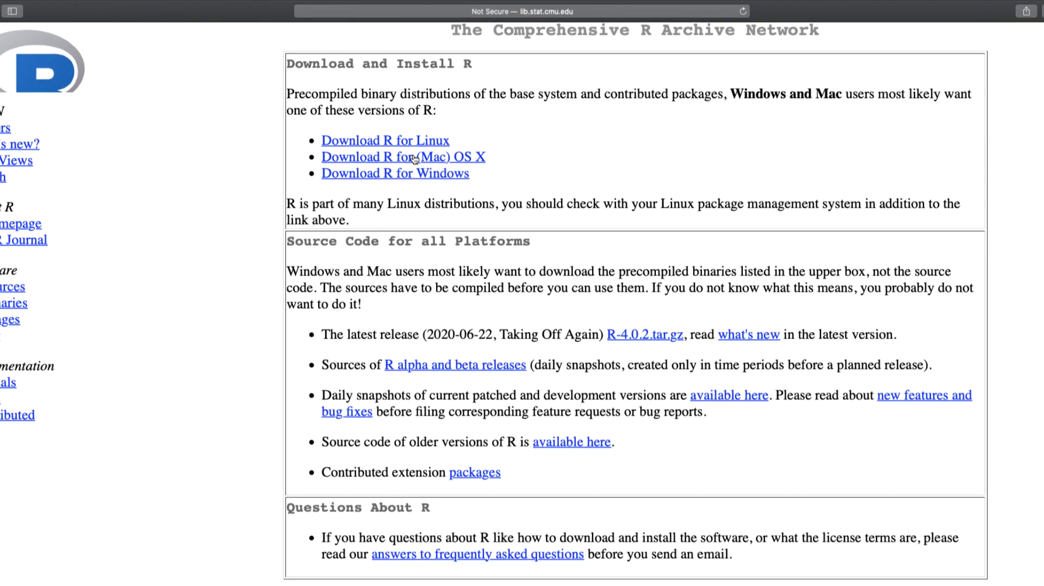
left_click(423, 145)
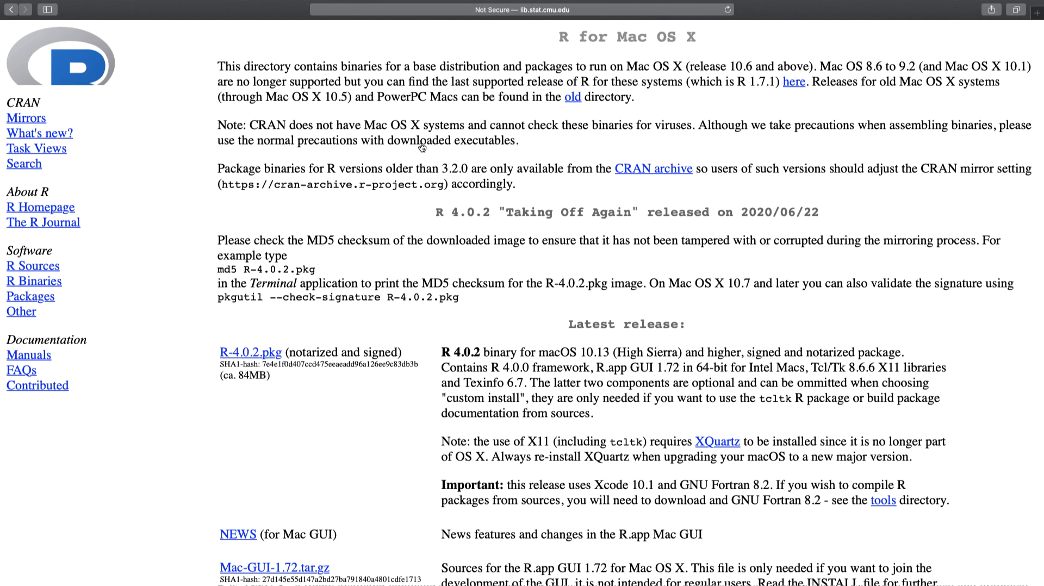
scroll(337, 261, "down", 3)
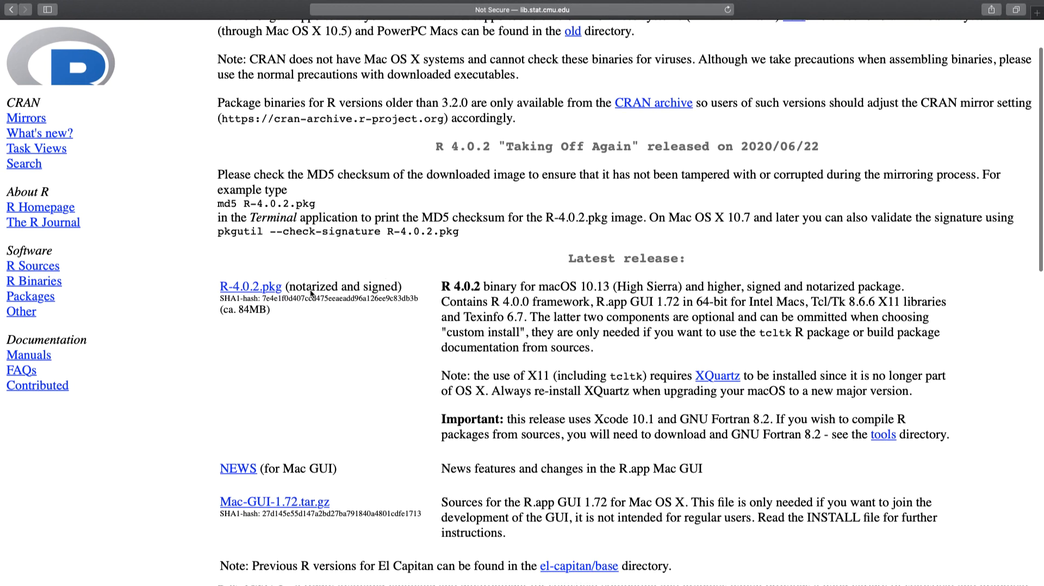
left_click(256, 291)
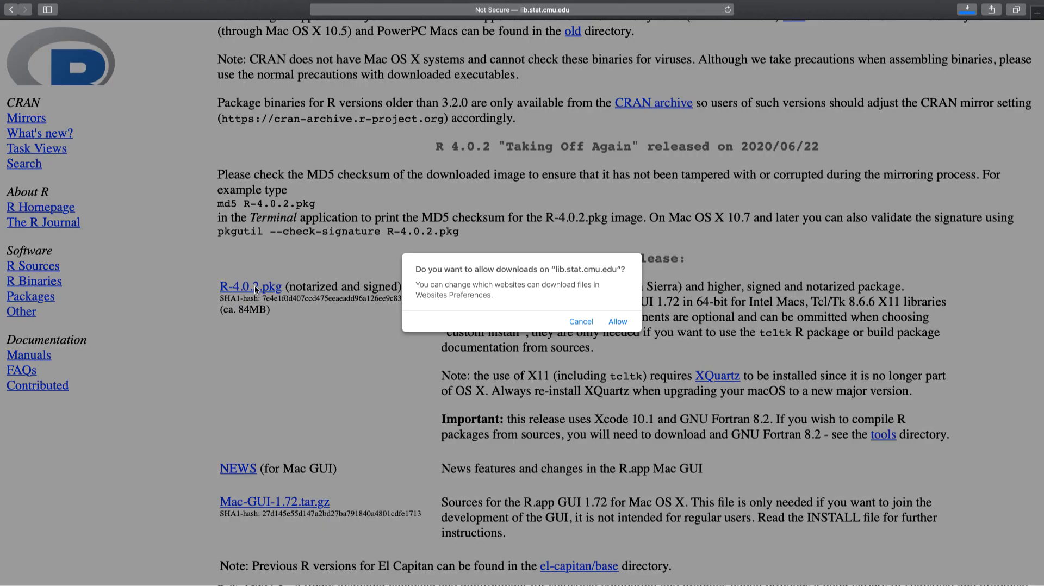
left_click(618, 322)
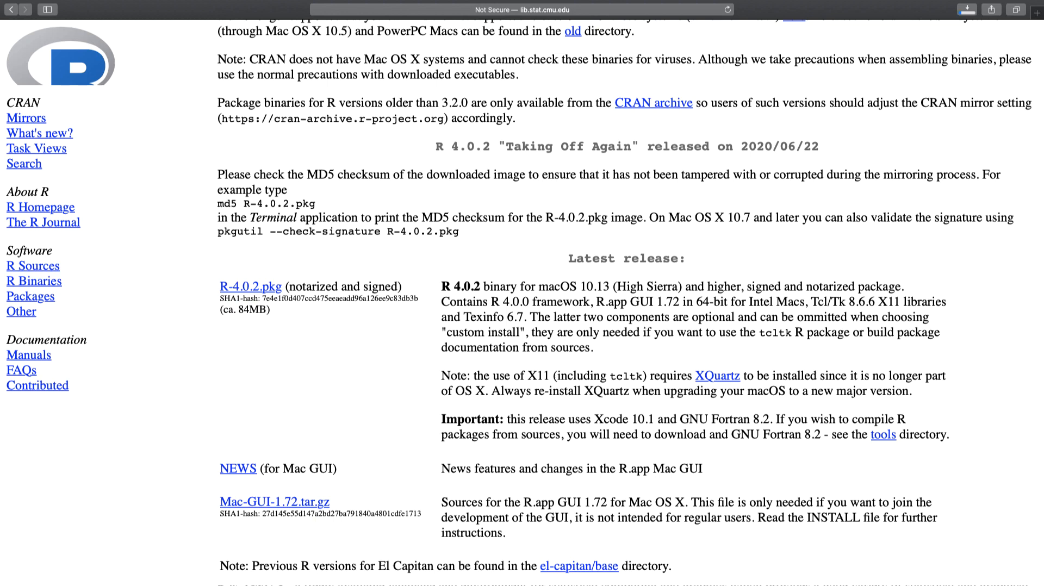
Step: Open the downloaded R 4.0.2 package in the macOS Installer and agree to the software license
mouse_move(923, 570)
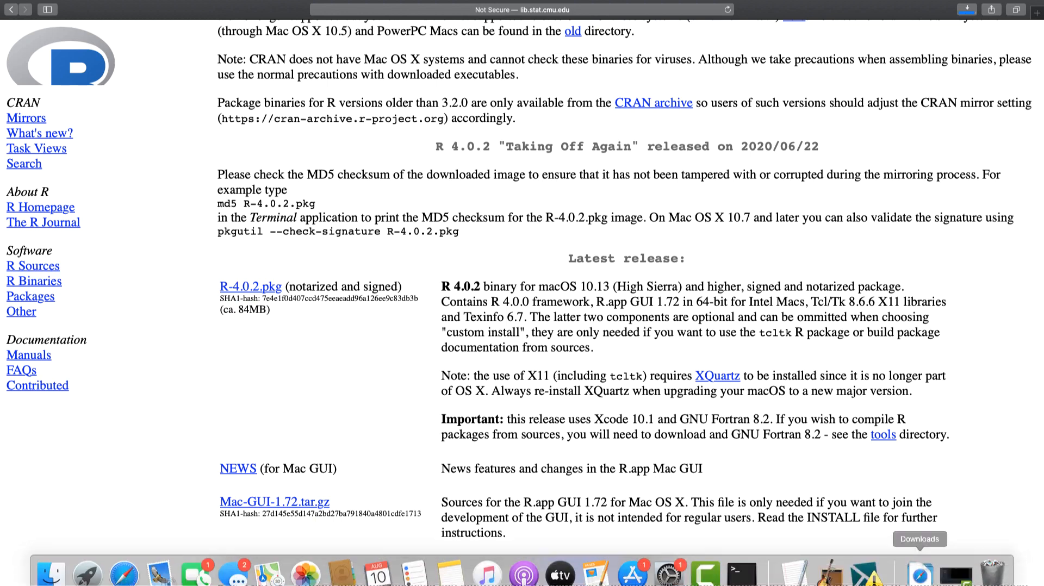
left_click(923, 570)
left_click(918, 523)
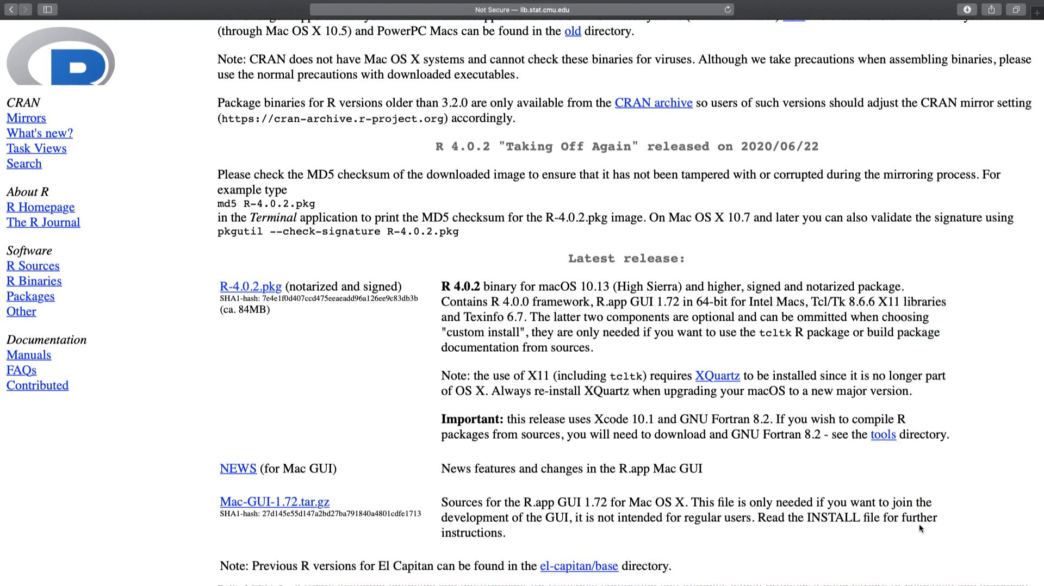
left_click(655, 357)
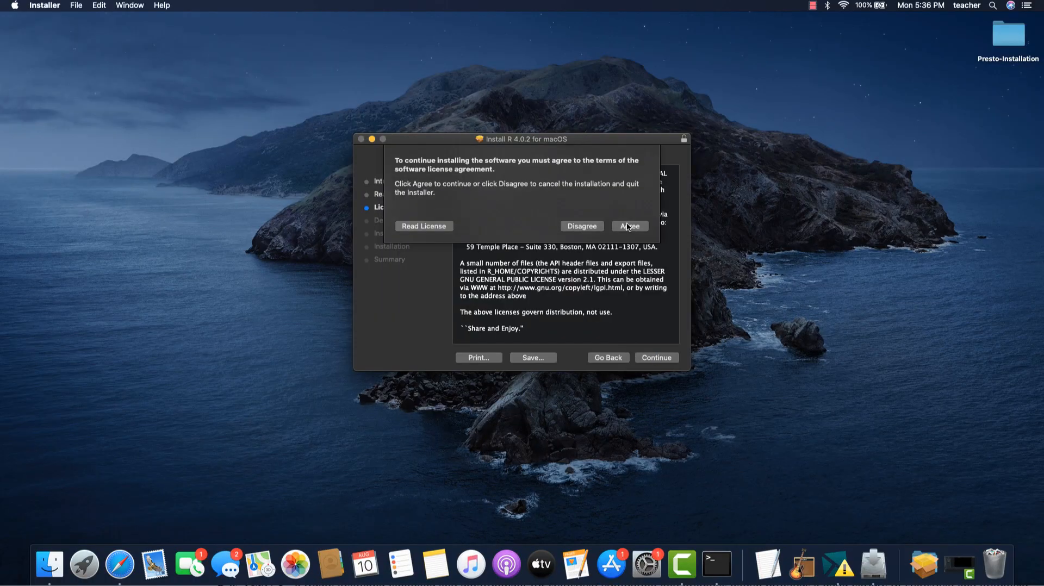
left_click(630, 226)
Step: Install R 4.0.2, authorizing it with the account password, and close the installer, moving its package to the Trash
left_click(656, 360)
type("************")
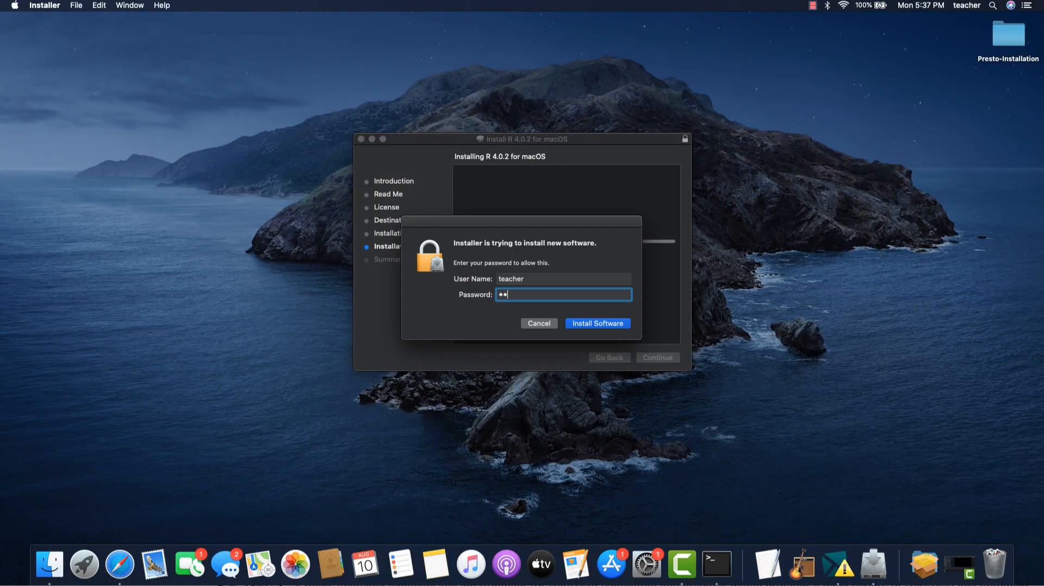
left_click(597, 323)
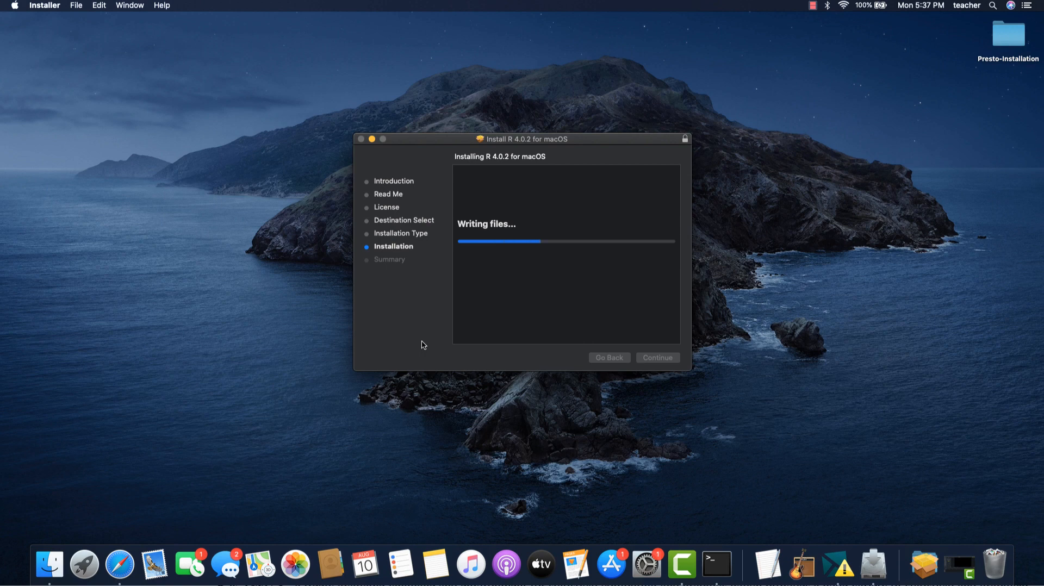
left_click(658, 357)
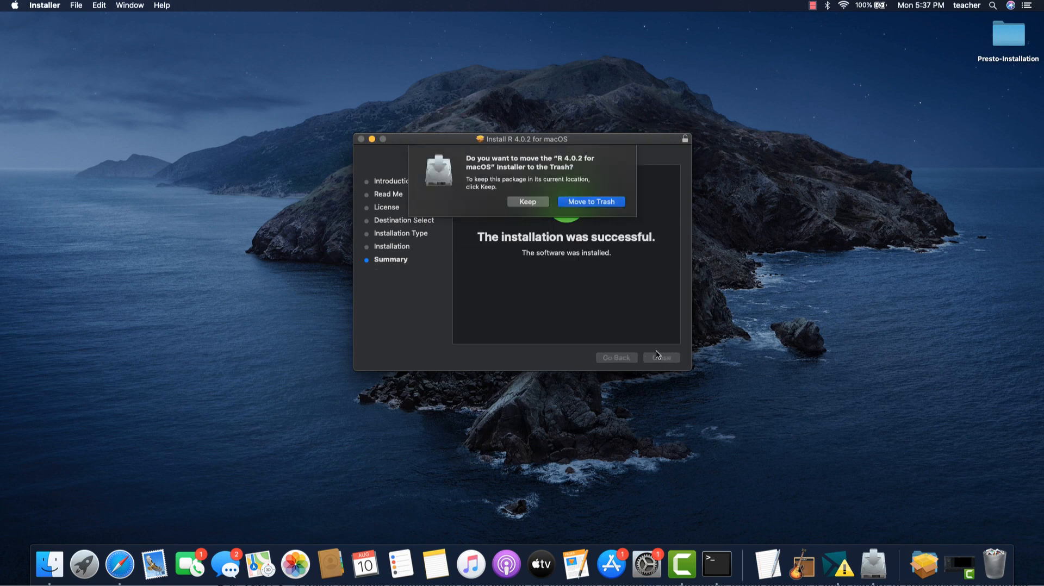
left_click(596, 204)
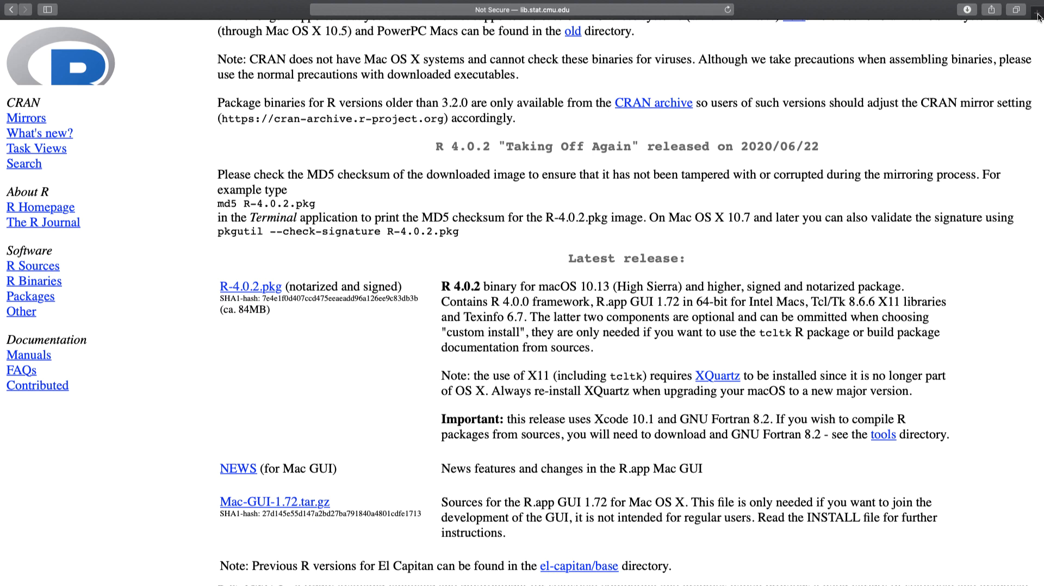
left_click(1037, 16)
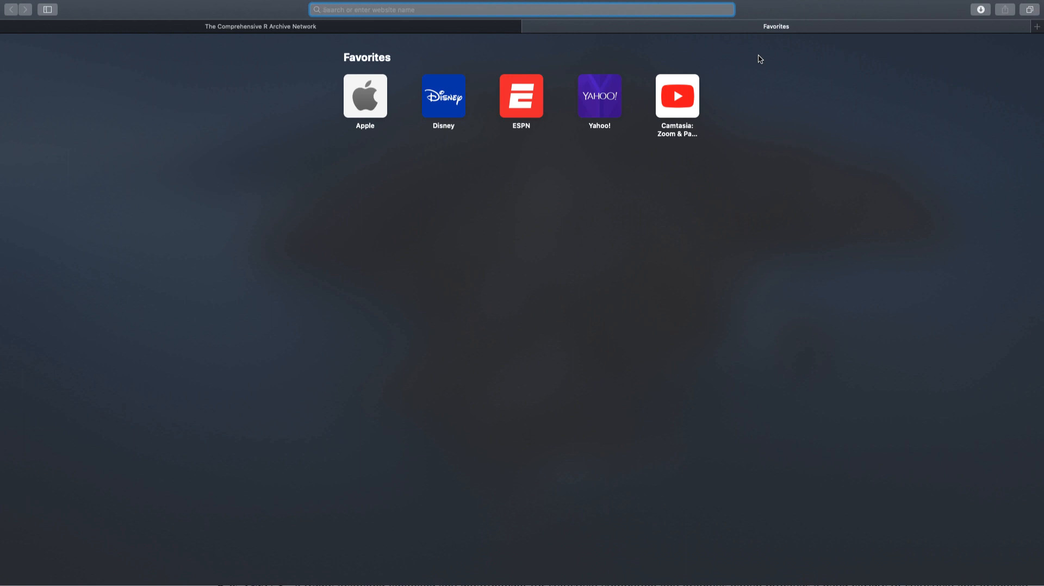
type("www.rst")
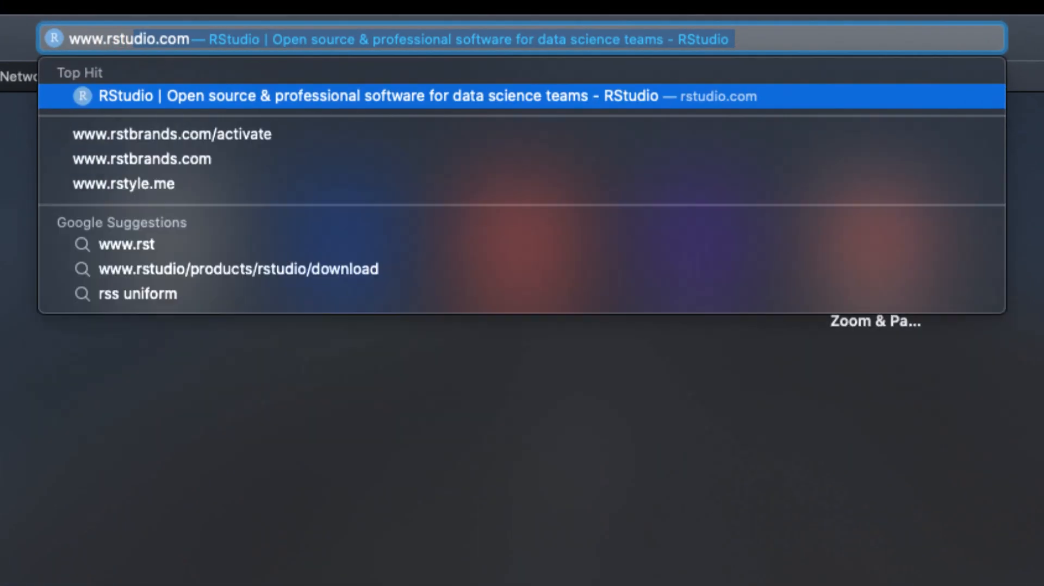
type("udio.com/")
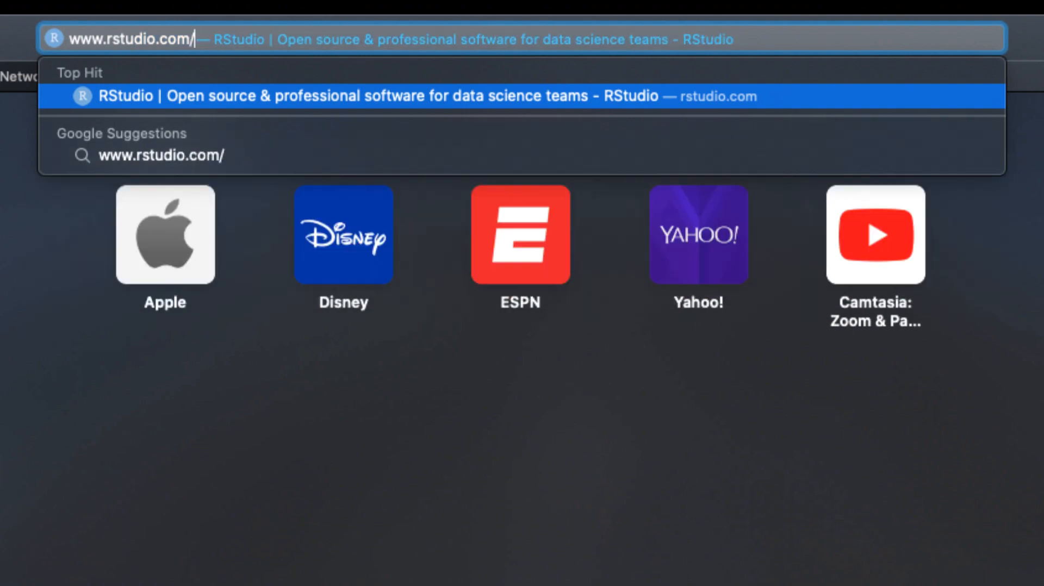
key("Return")
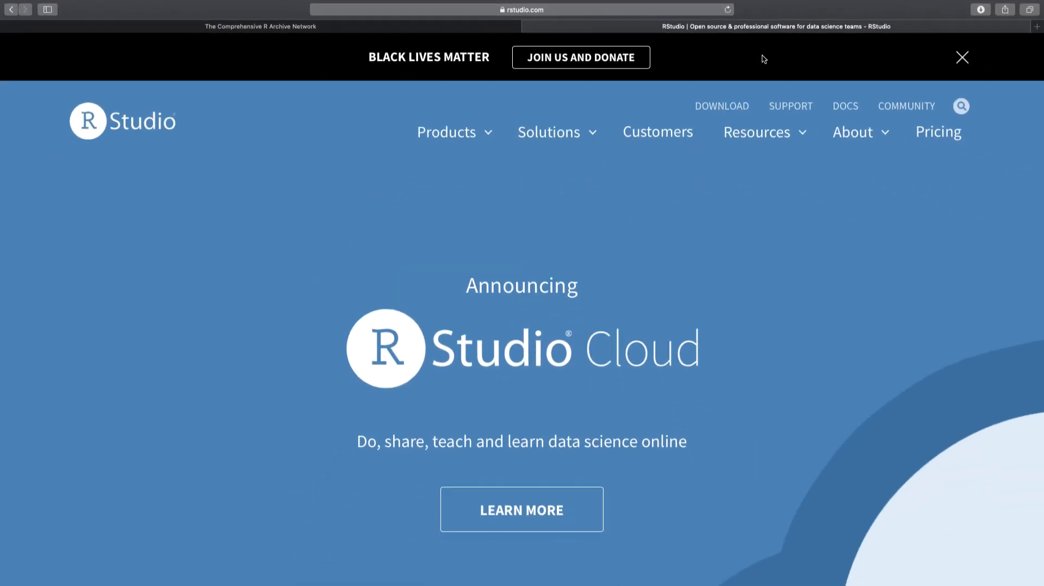
Step: Open the RStudio download page and choose the free, open source RStudio Desktop version
left_click(727, 108)
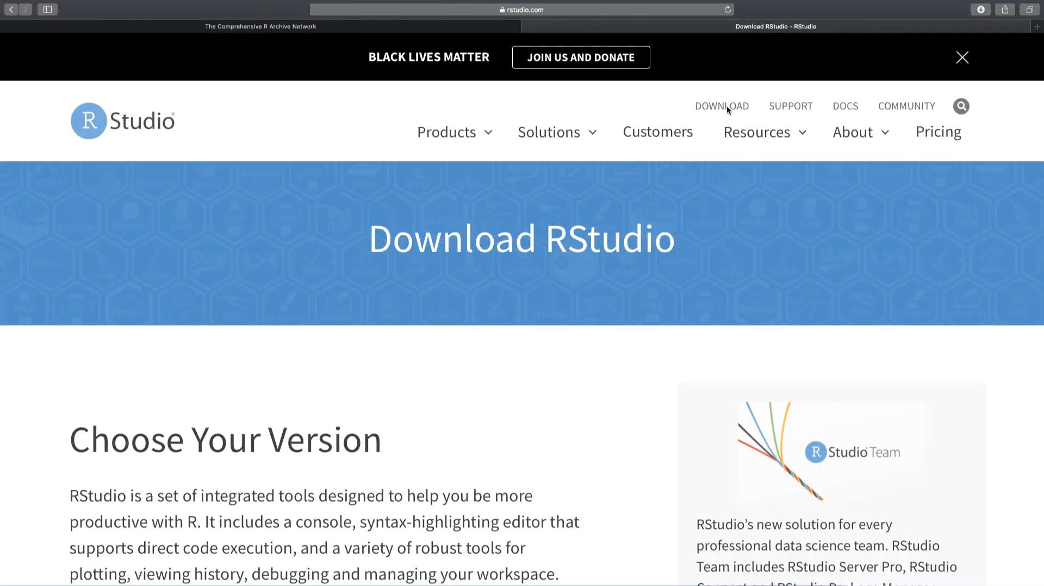
scroll(599, 316, "down", 10)
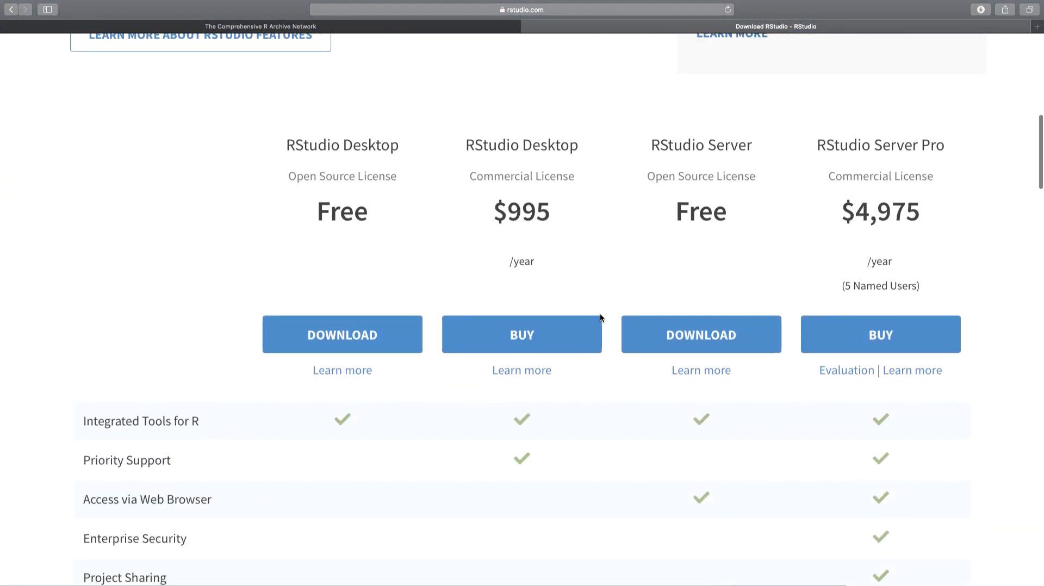
scroll(316, 314, "down", 8)
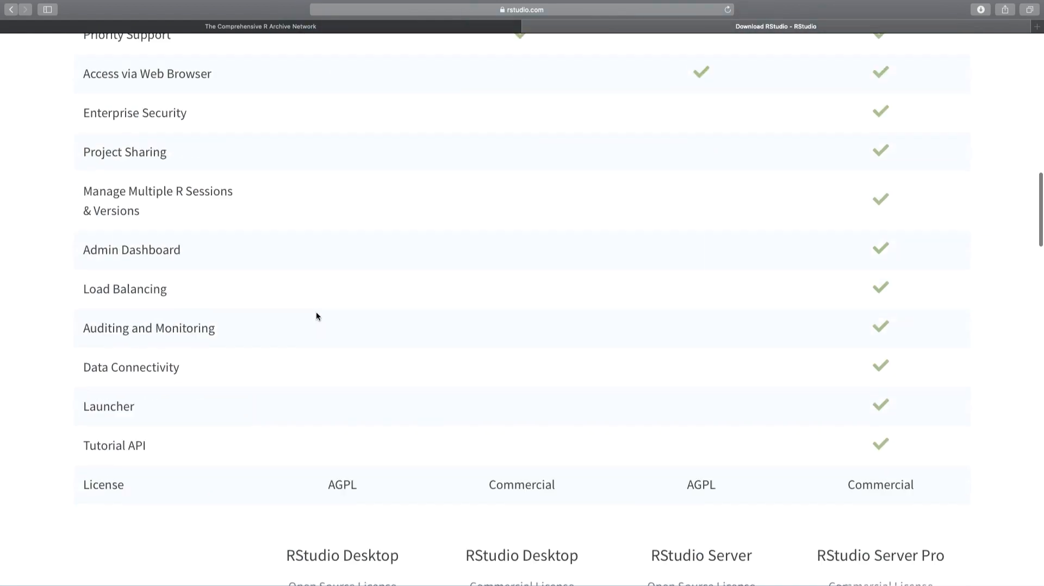
scroll(317, 316, "up", 8)
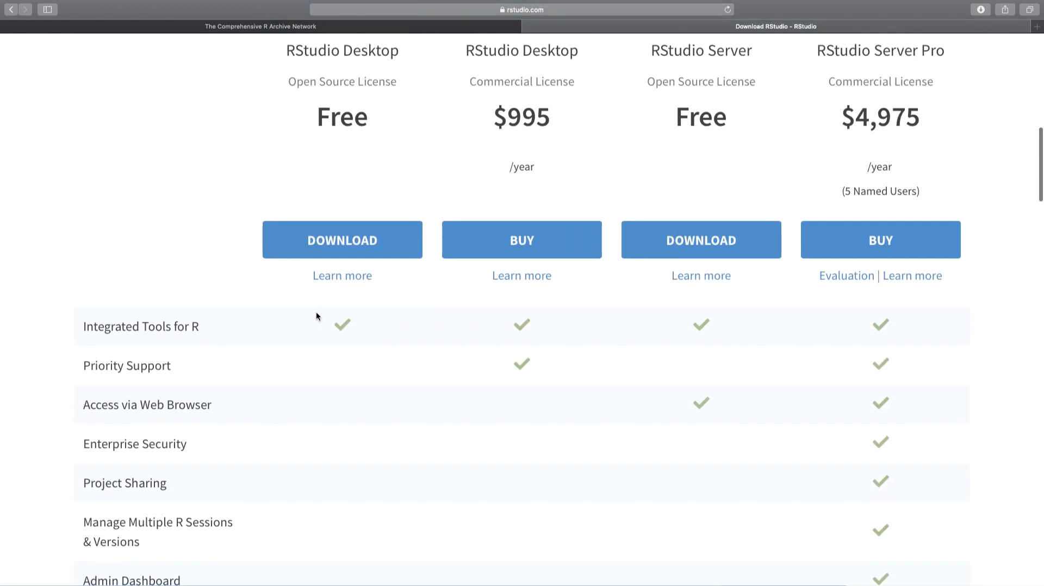
left_click(340, 239)
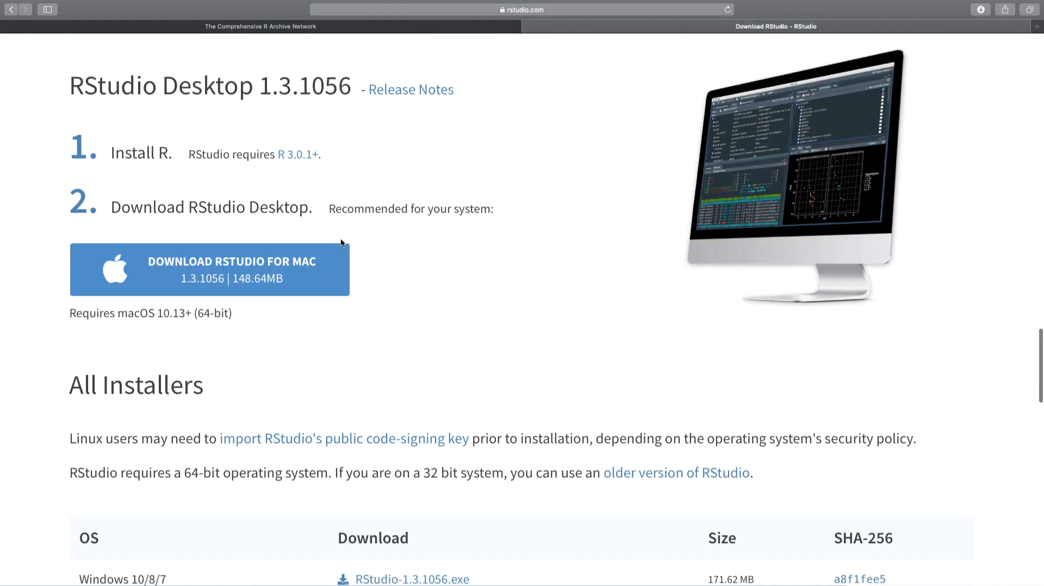
Step: Download RStudio 1.3.1056 for Mac, open the downloaded RStudio-1.3.1056.dmg disk image, and move the browser window out of the way
left_click(314, 270)
left_click(616, 322)
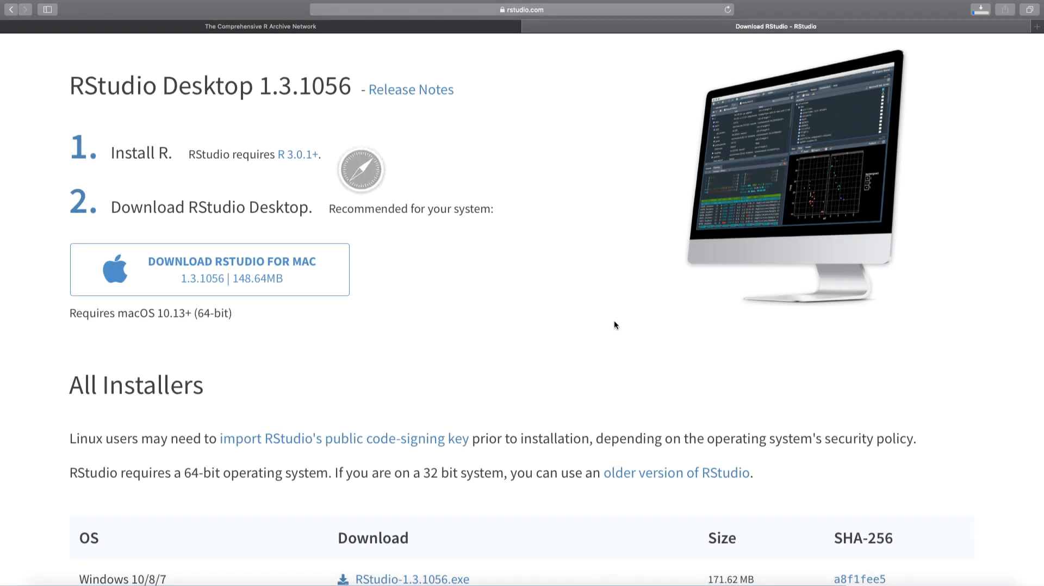
mouse_move(927, 577)
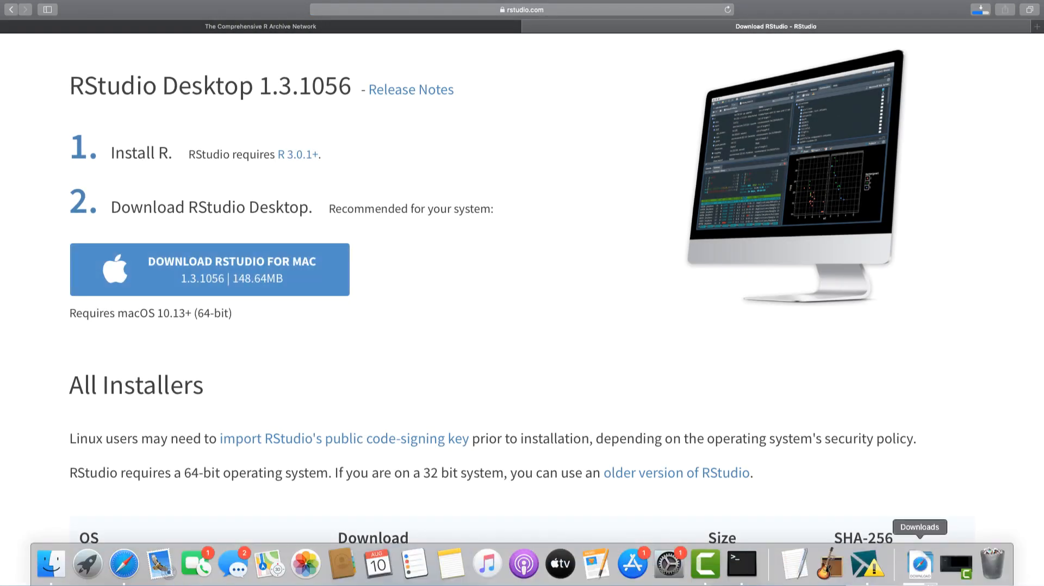
left_click(923, 570)
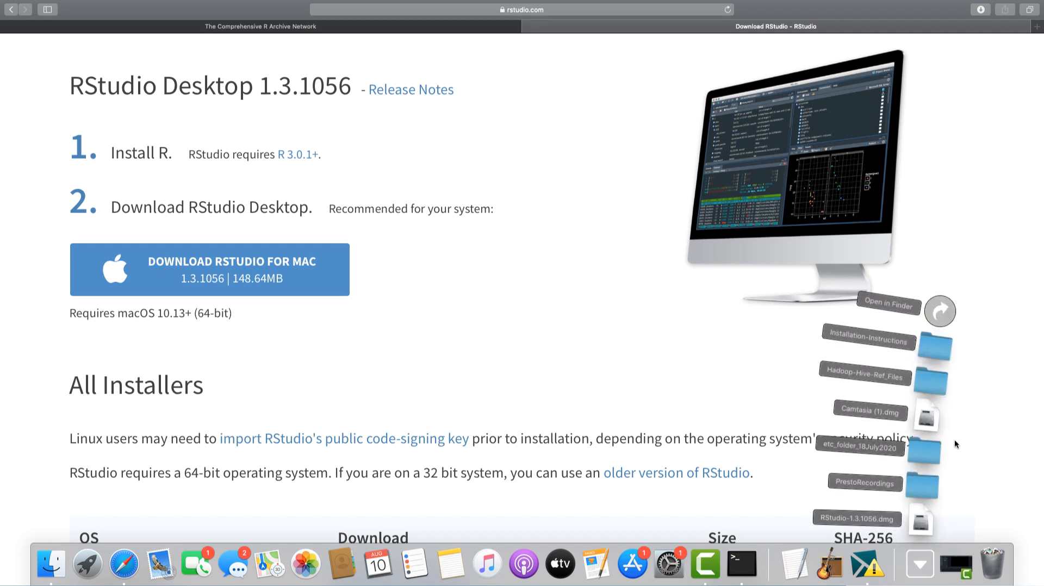
left_click(922, 520)
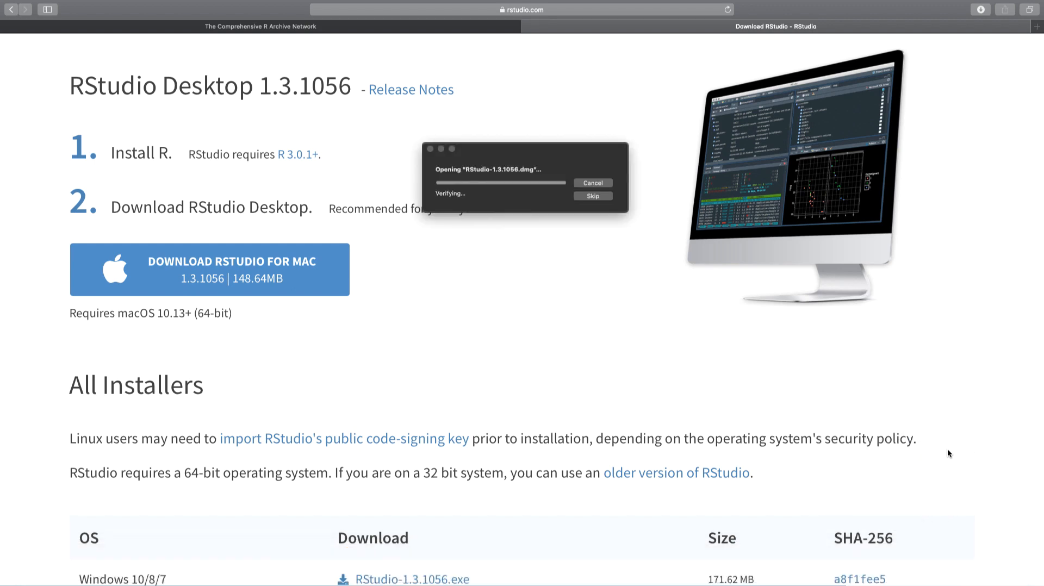
left_click(1015, 30)
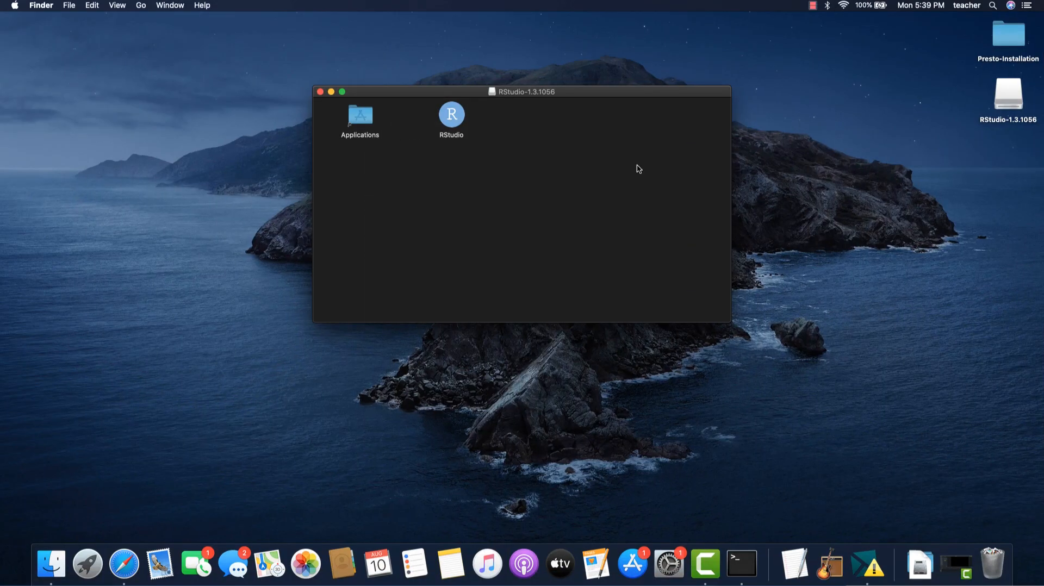
Step: Copy RStudio from the disk image into Applications, open the Applications folder to find it, and close the disk image window
left_click_drag(447, 121, 360, 124)
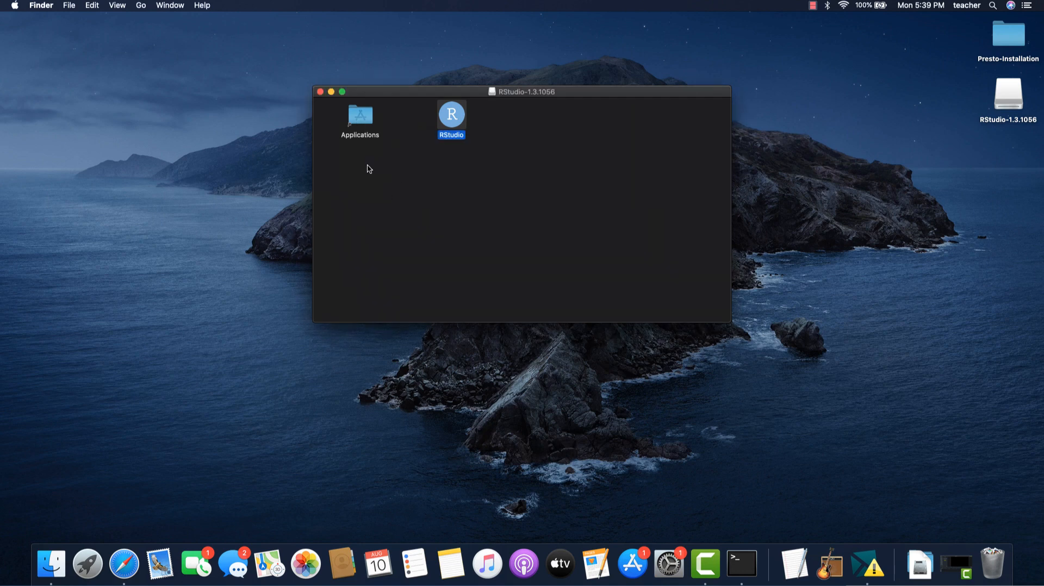
left_click(360, 126)
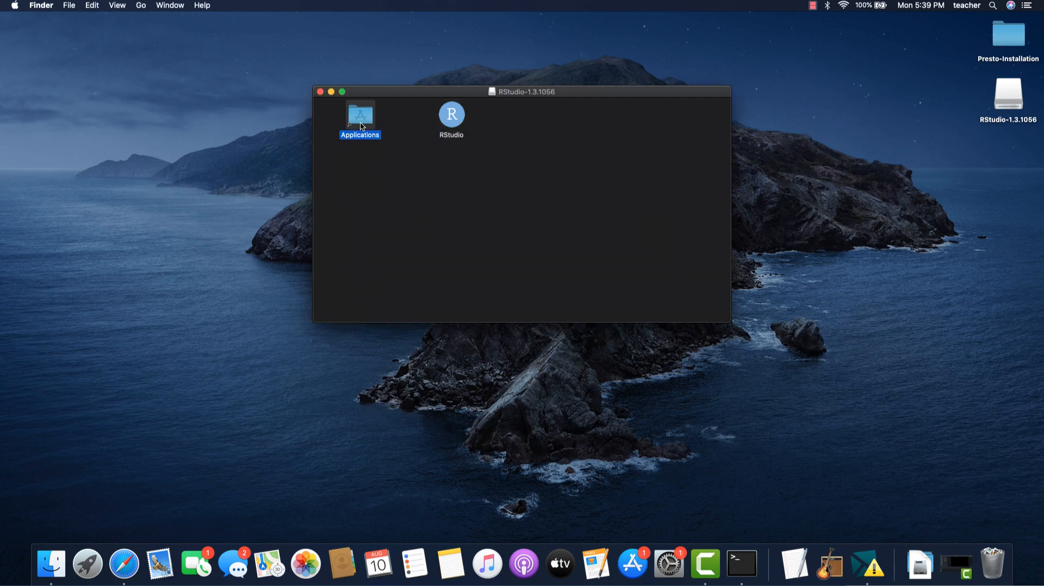
double_click(360, 127)
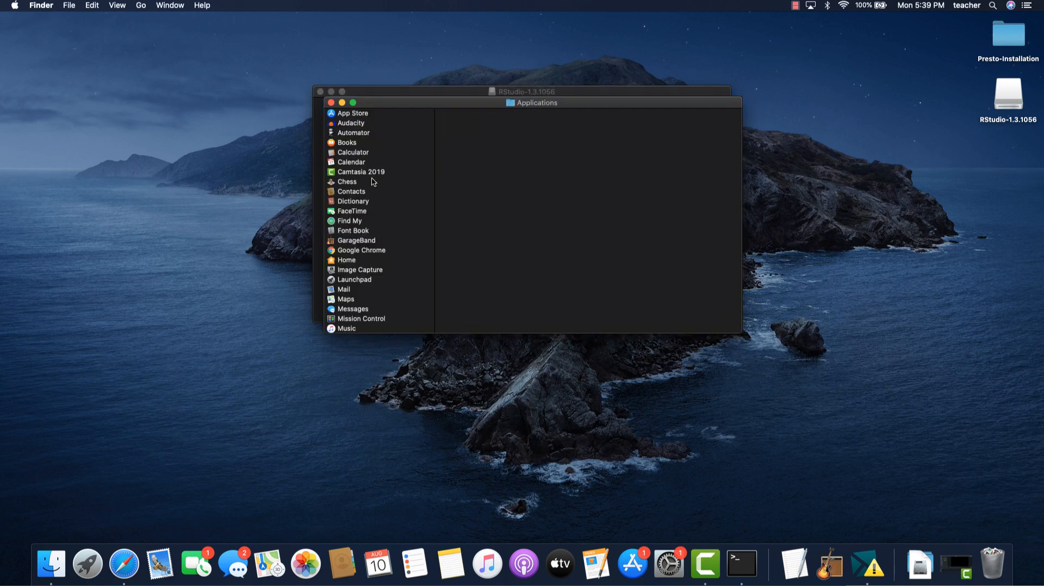
scroll(373, 182, "down", 8)
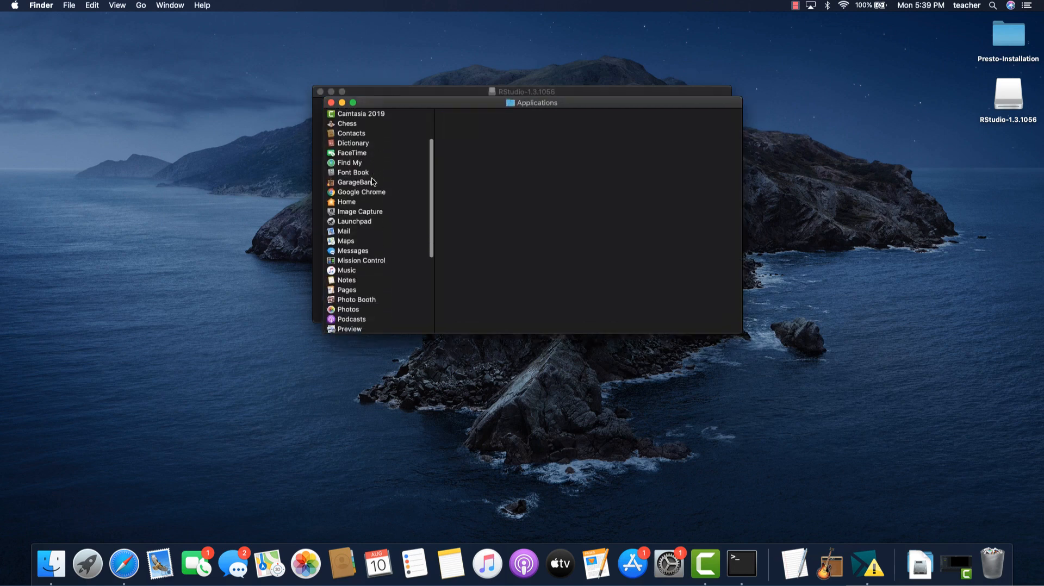
scroll(374, 181, "down", 3)
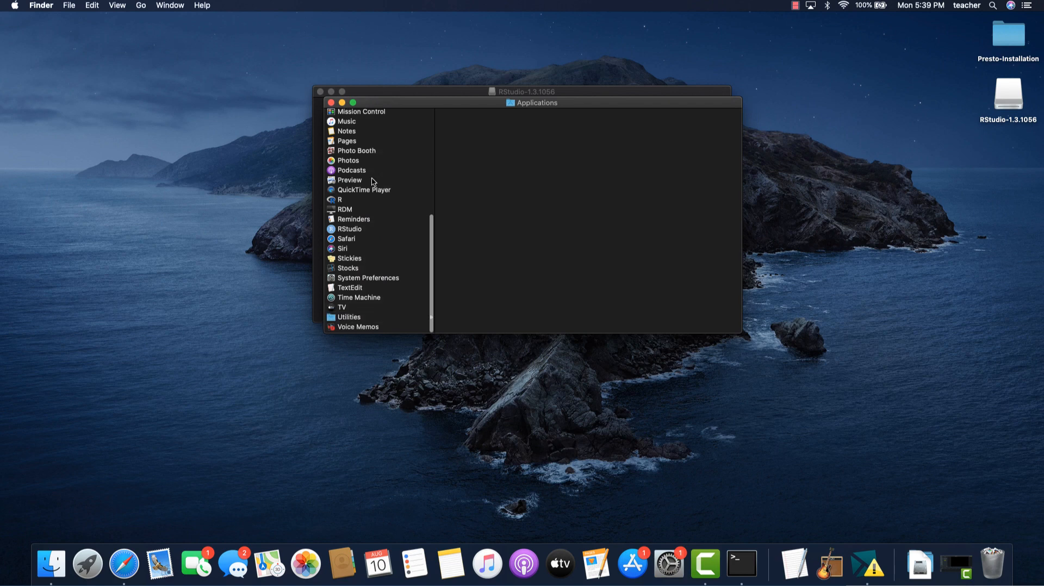
left_click(320, 92)
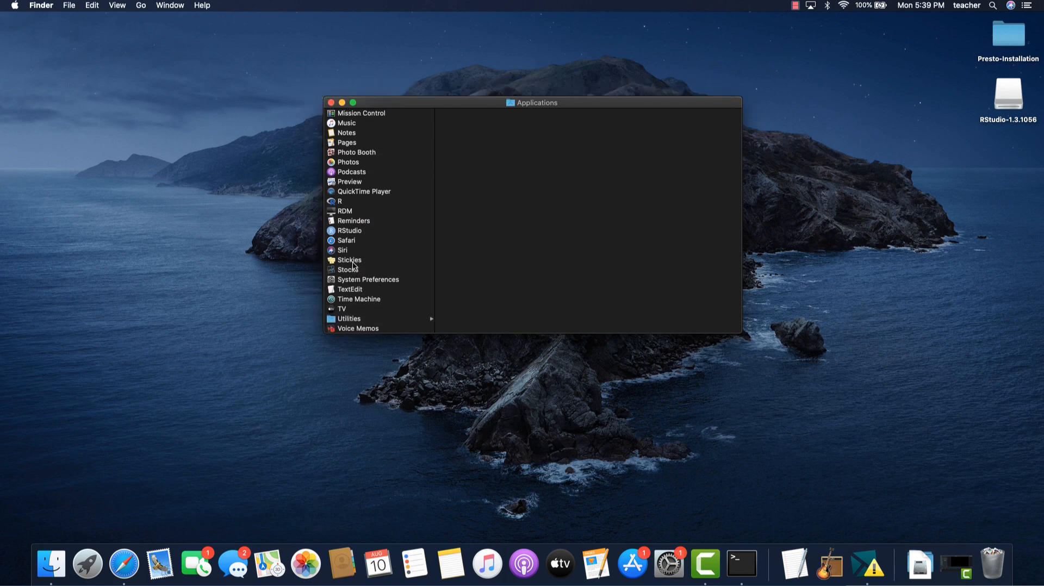
Step: Launch RStudio from the Applications folder, allowing it to open and declining the command line developer tools and automated crash reporting
left_click(354, 232)
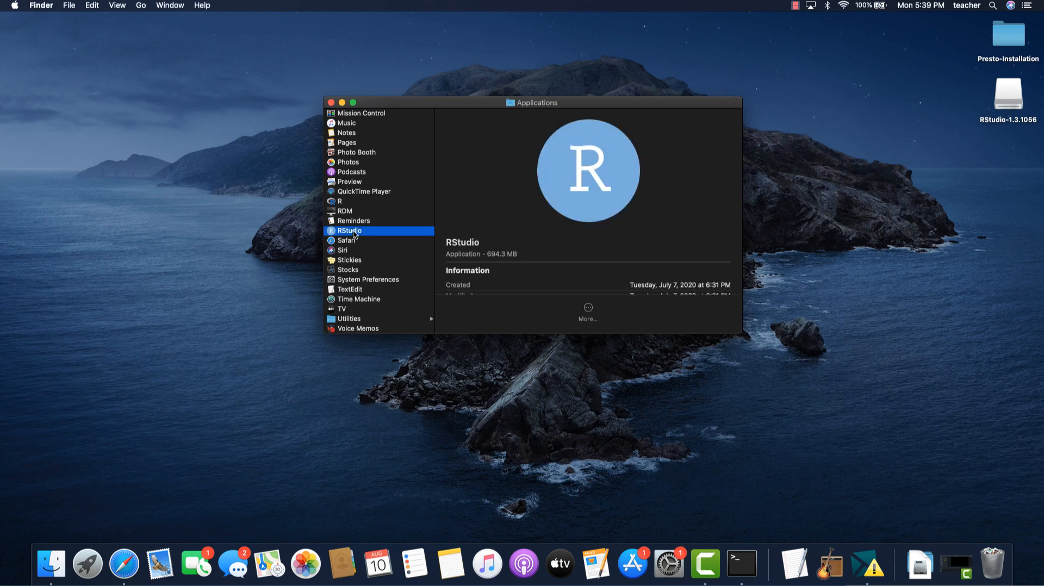
double_click(354, 232)
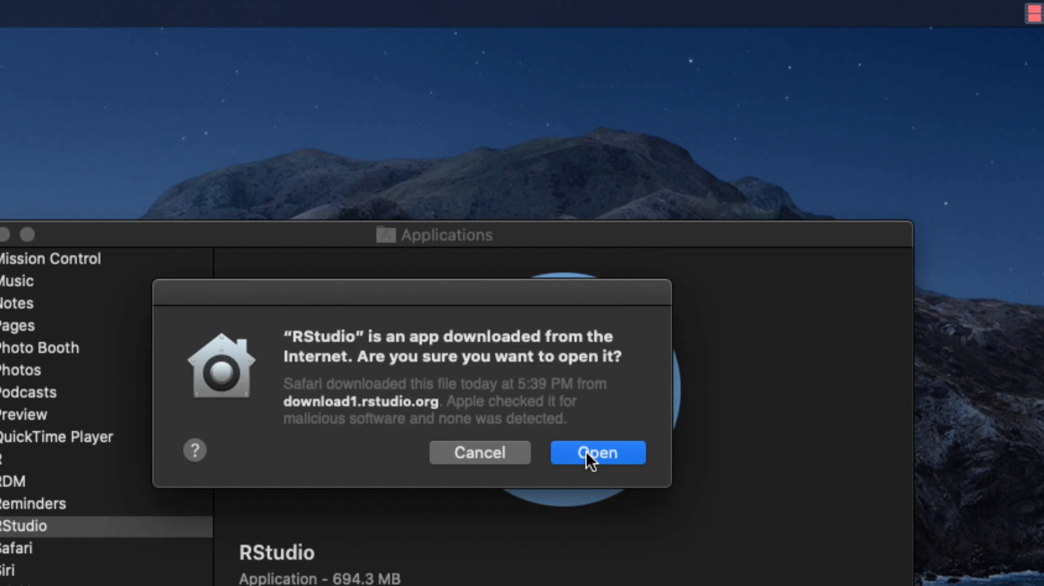
left_click(586, 451)
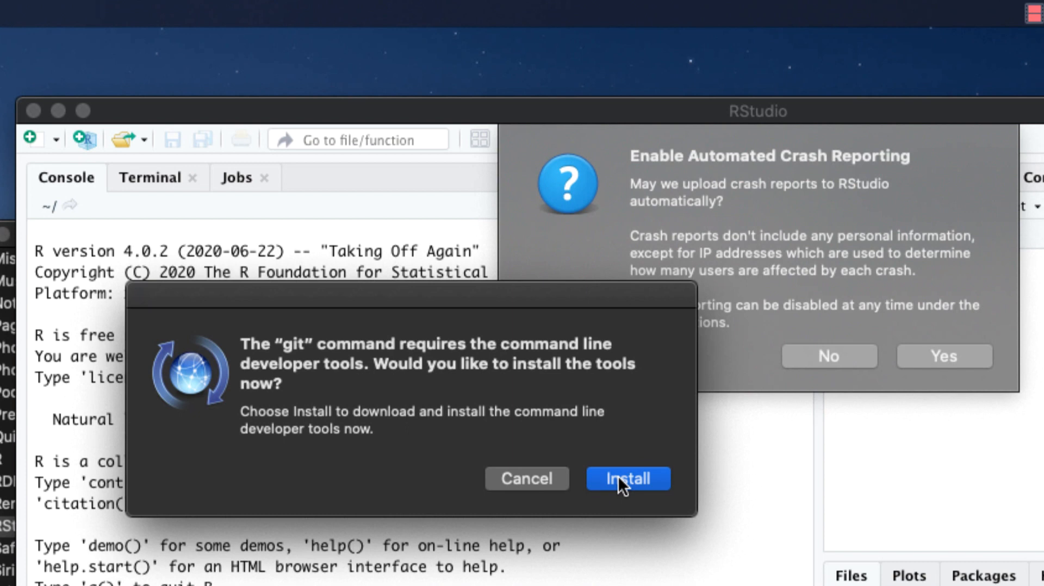
left_click(544, 477)
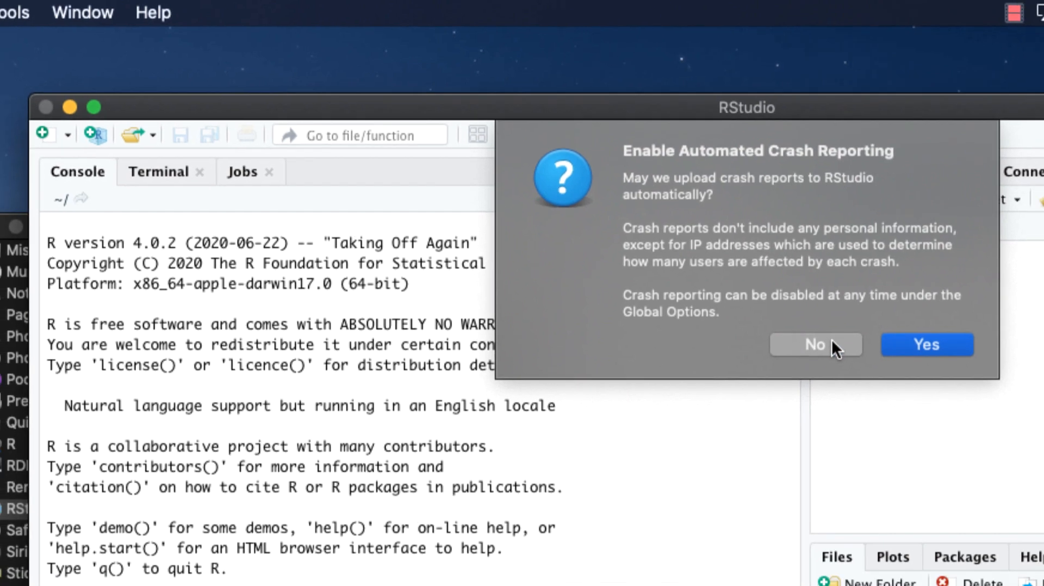
left_click(848, 355)
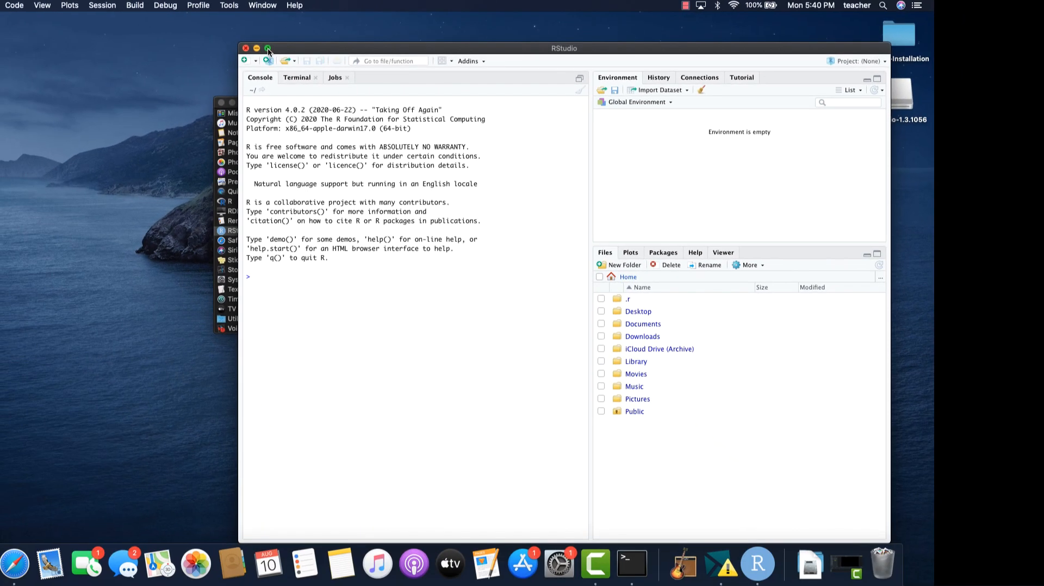
Step: Close the Applications folder window and make the RStudio window full screen
left_click(222, 102)
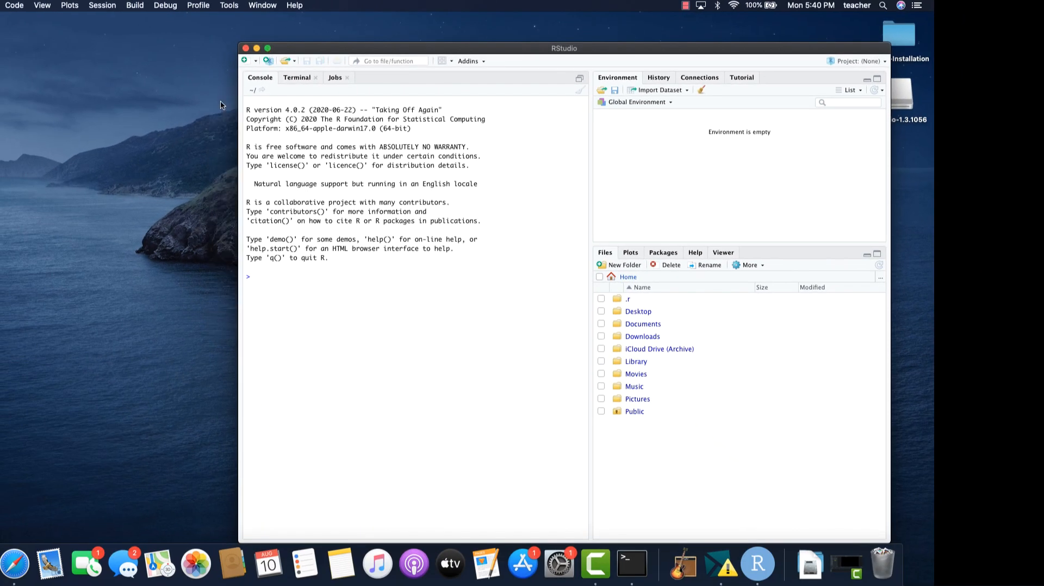
left_click(268, 49)
Step: Set the editor theme to Twilight in the RStudio appearance preferences and agree to the restart that makes it take effect
left_click(47, 7)
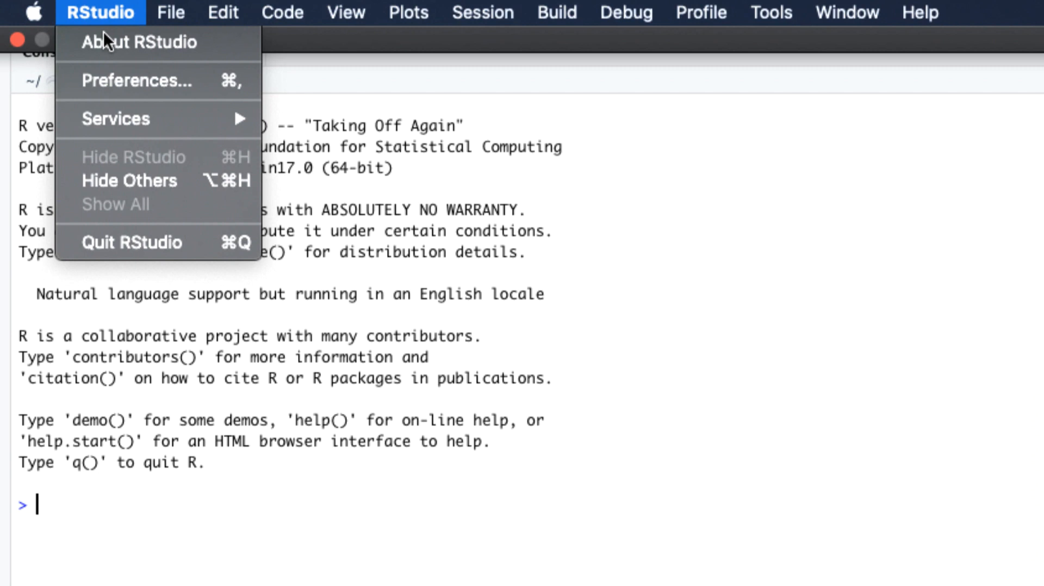
left_click(109, 81)
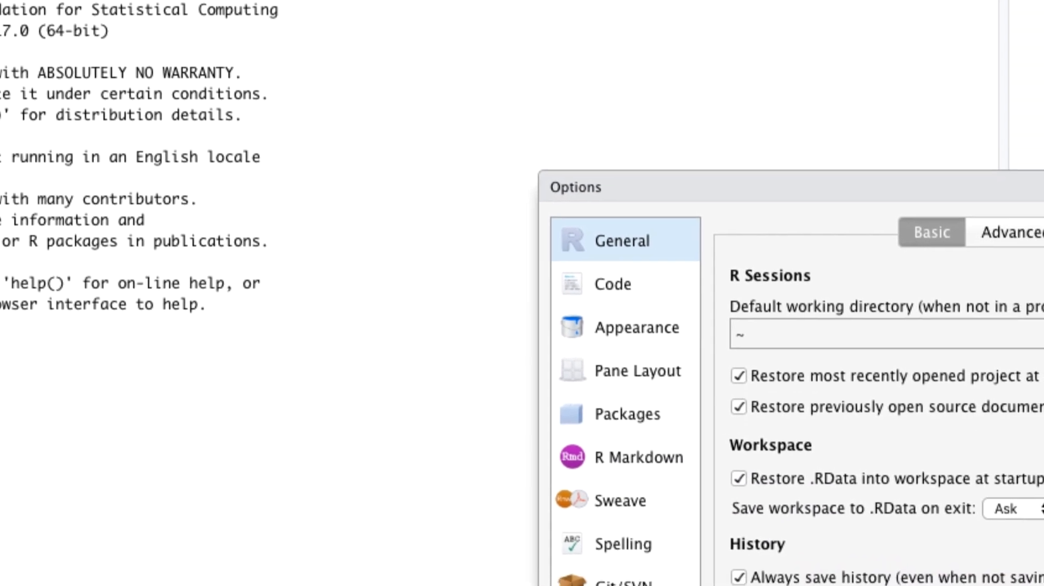
left_click(619, 337)
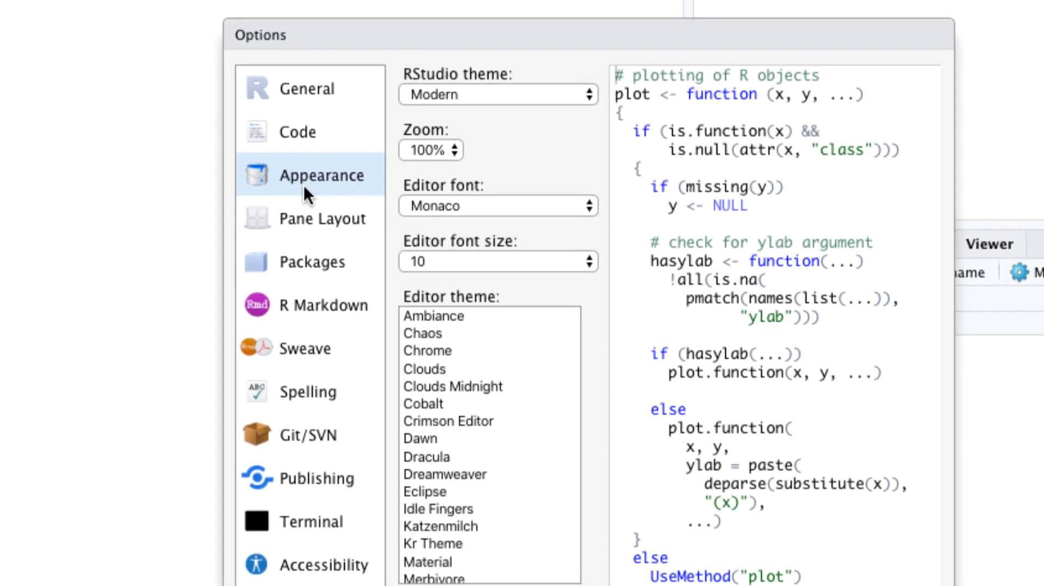
scroll(488, 488, "down", 10)
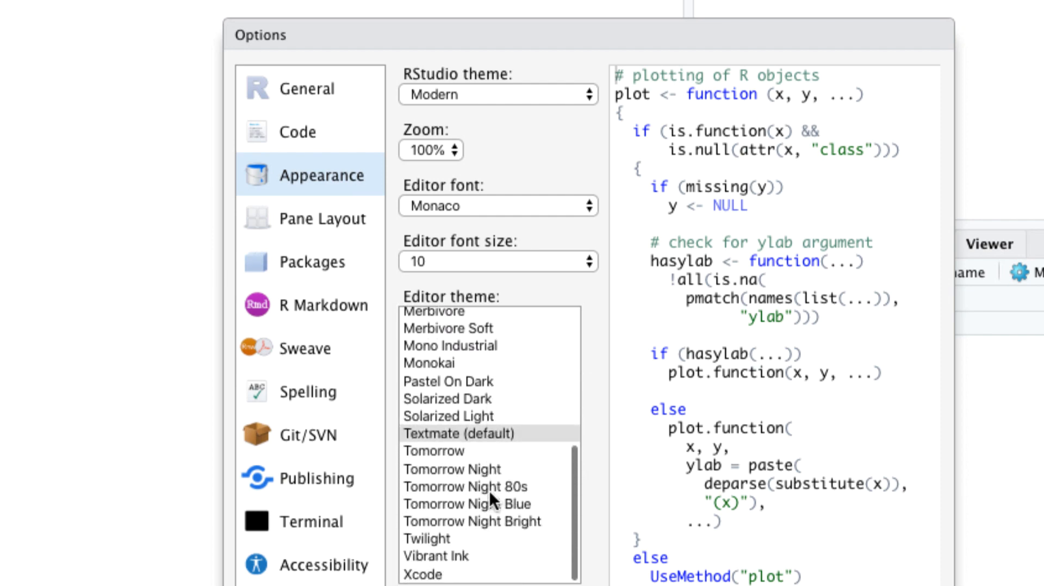
left_click(438, 538)
left_click(794, 556)
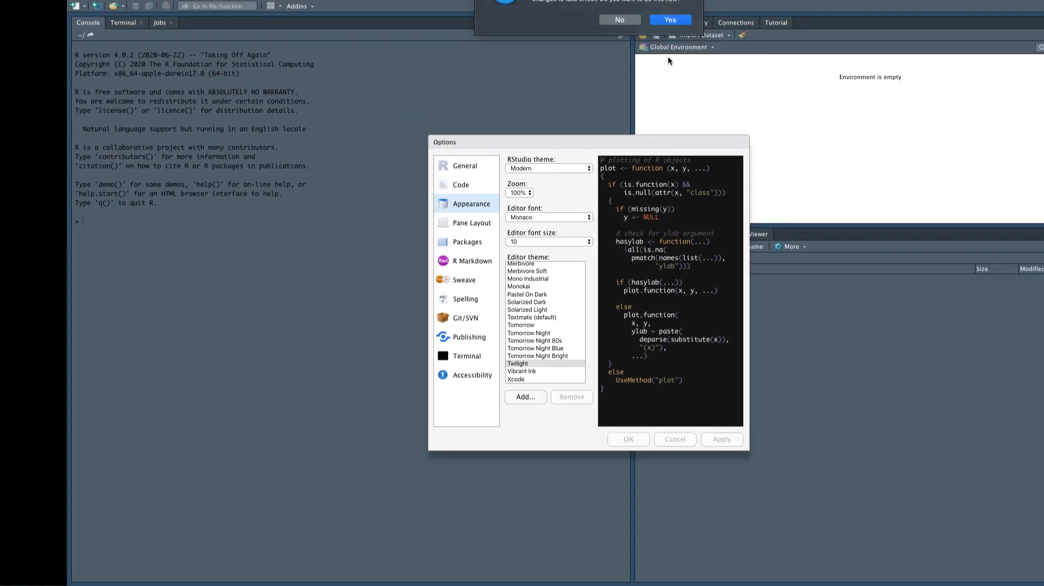
left_click(669, 54)
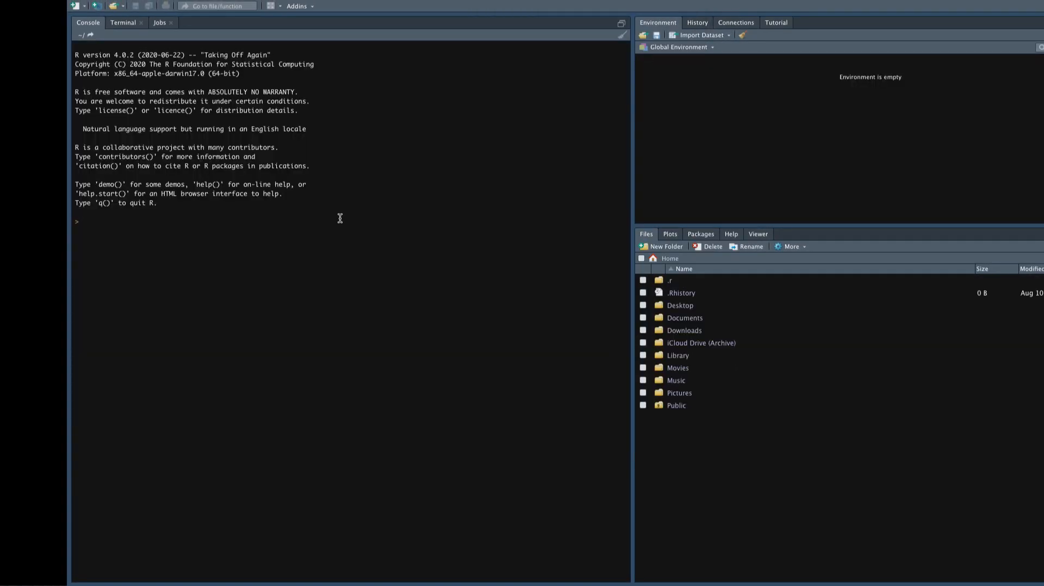
Step: Zoom in the RStudio interface to enlarge the text in all panes
key("super+equal")
key("super+equal")
key("super+equal")
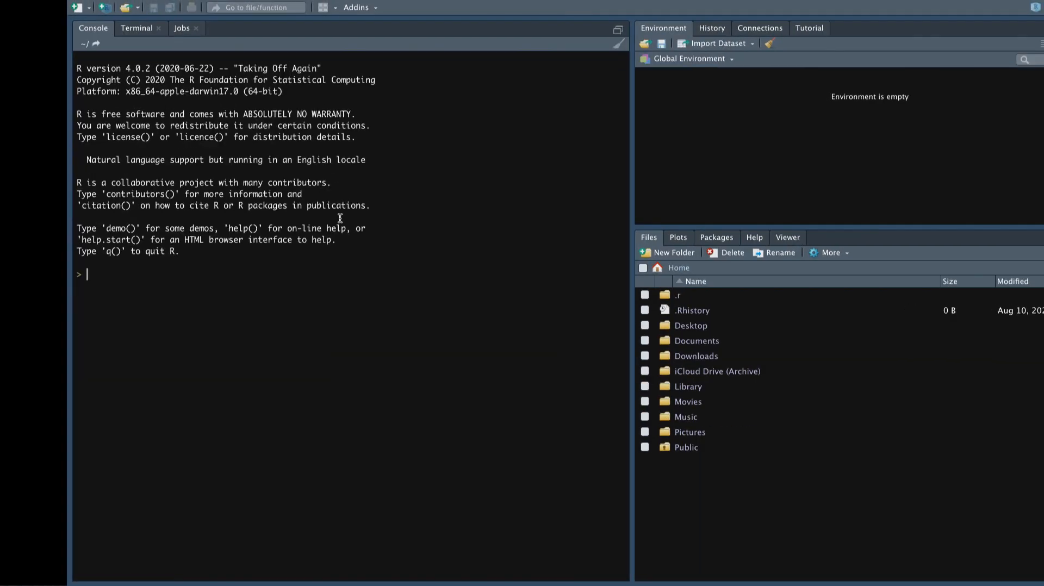